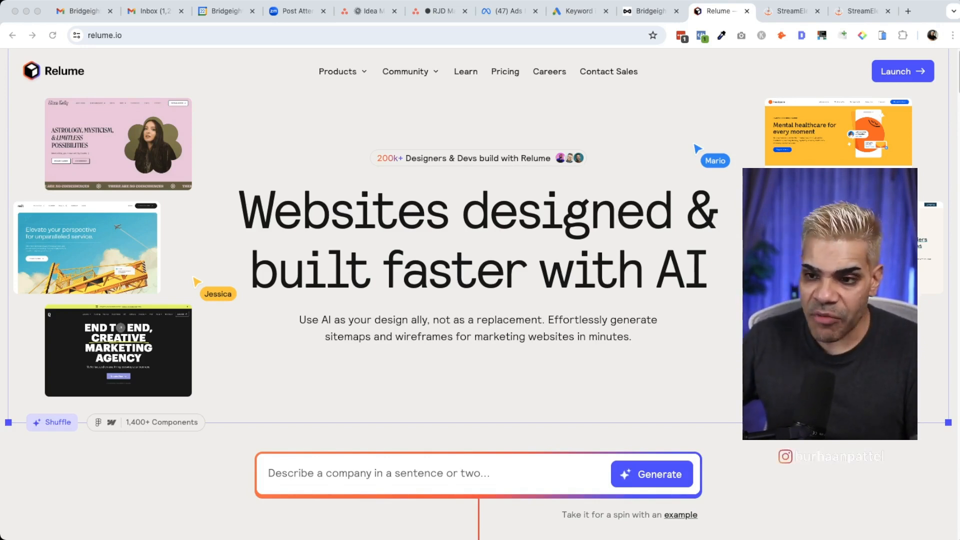
# - Log in to the Relume account with the prefilled credentials and create a new project
pyautogui.click(903, 71)
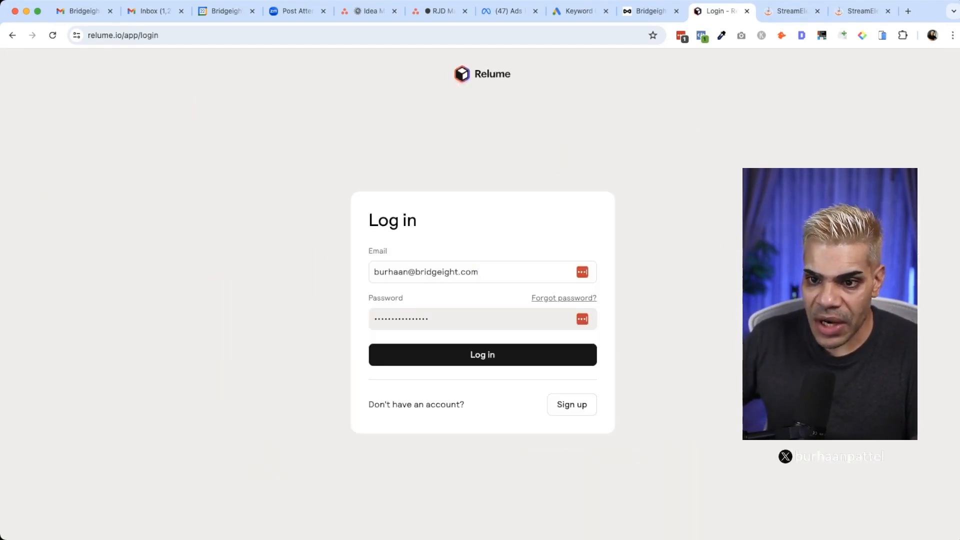
pyautogui.press('Return')
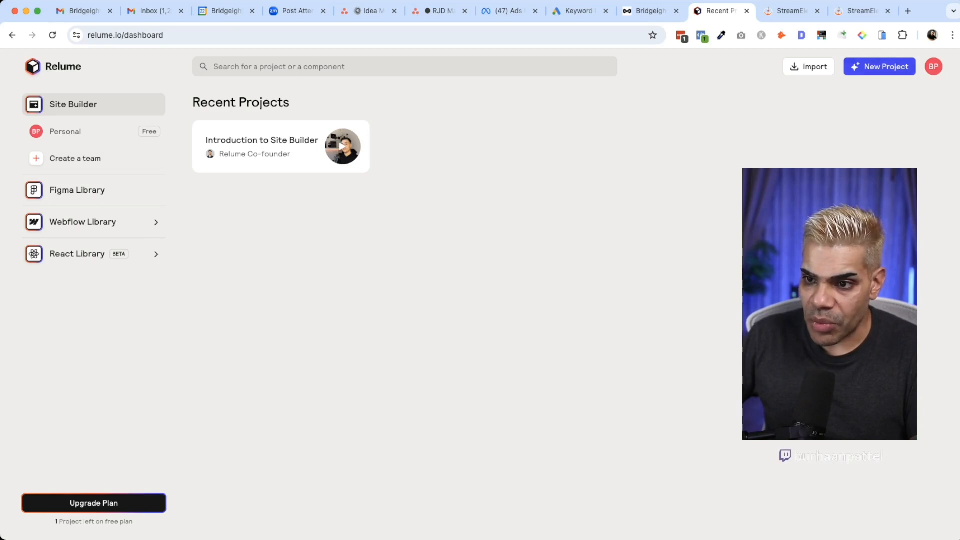
pyautogui.click(879, 66)
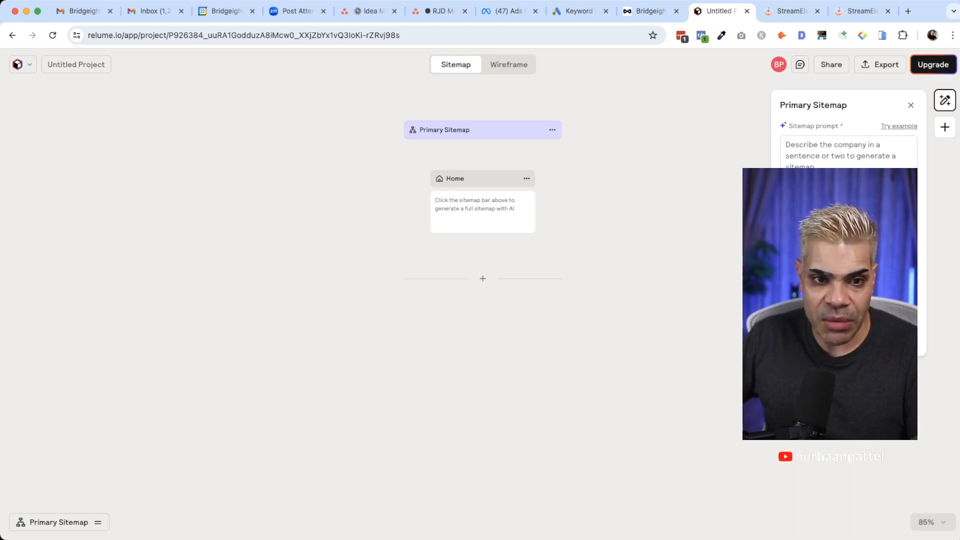
# - Paste a sitemap prompt for a content creator and marketer's personal brand website with a digital marketing agency, and generate the sitemap
pyautogui.press('super+Tab')
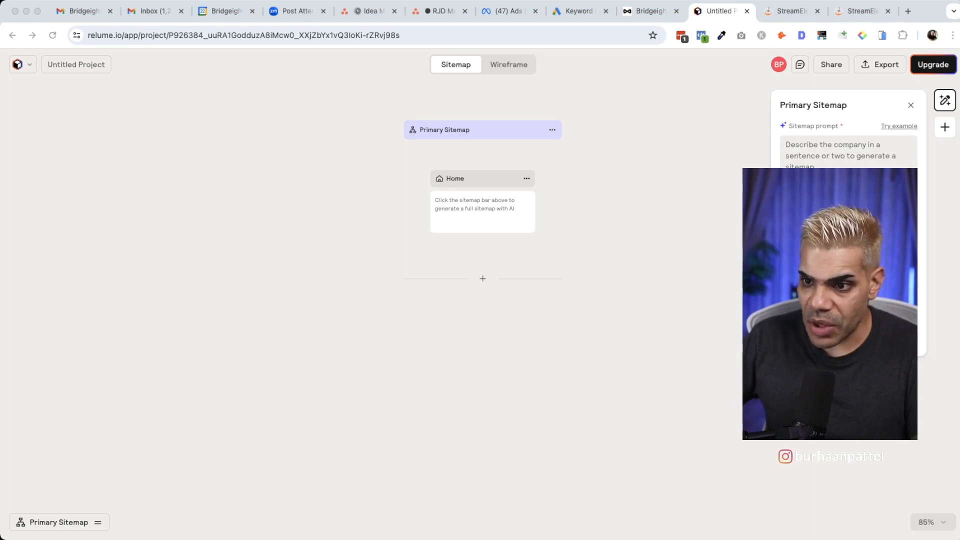
pyautogui.press('super+Tab')
pyautogui.press('super+v')
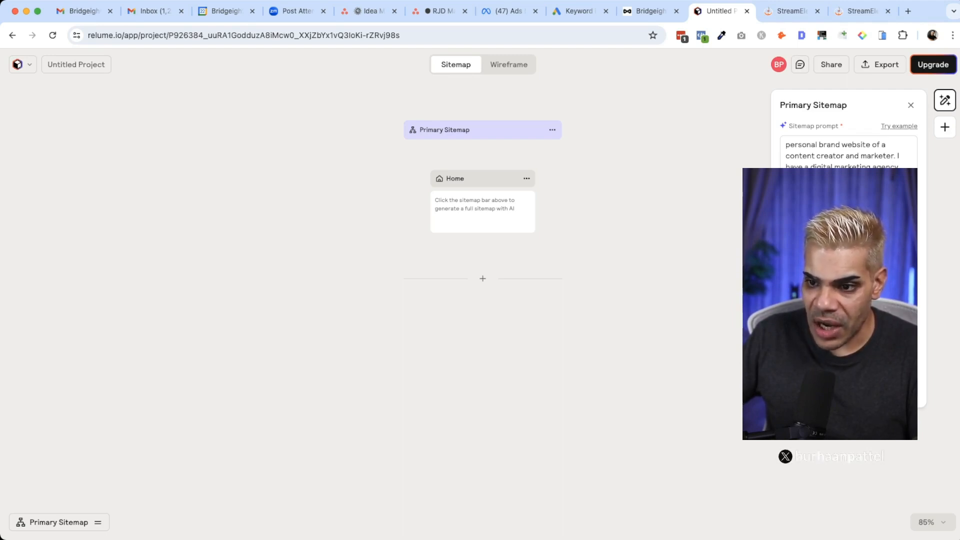
pyautogui.click(849, 345)
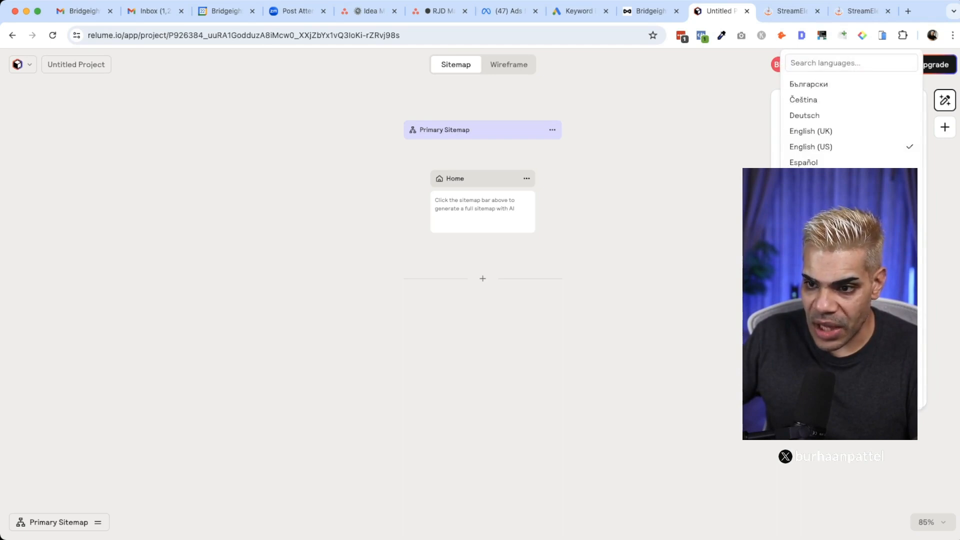
pyautogui.click(942, 210)
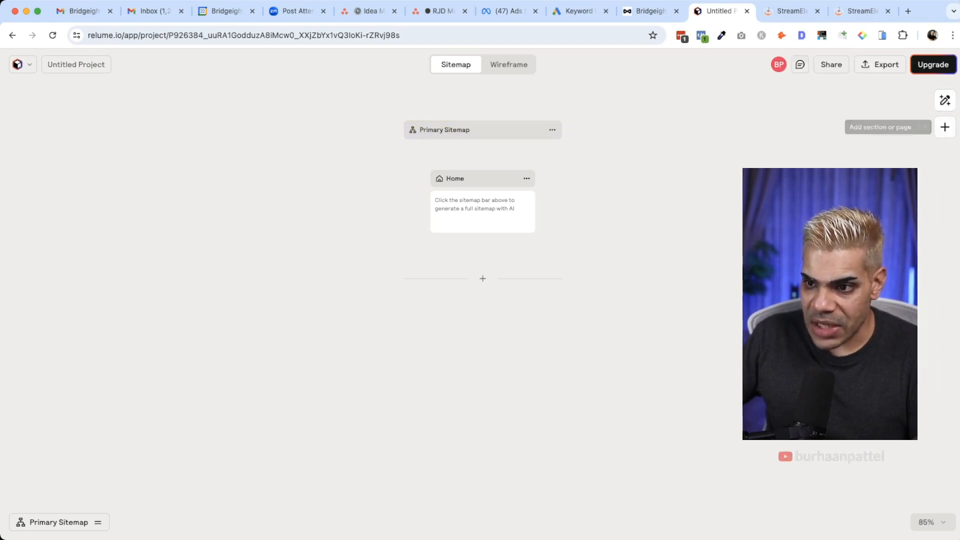
pyautogui.click(945, 101)
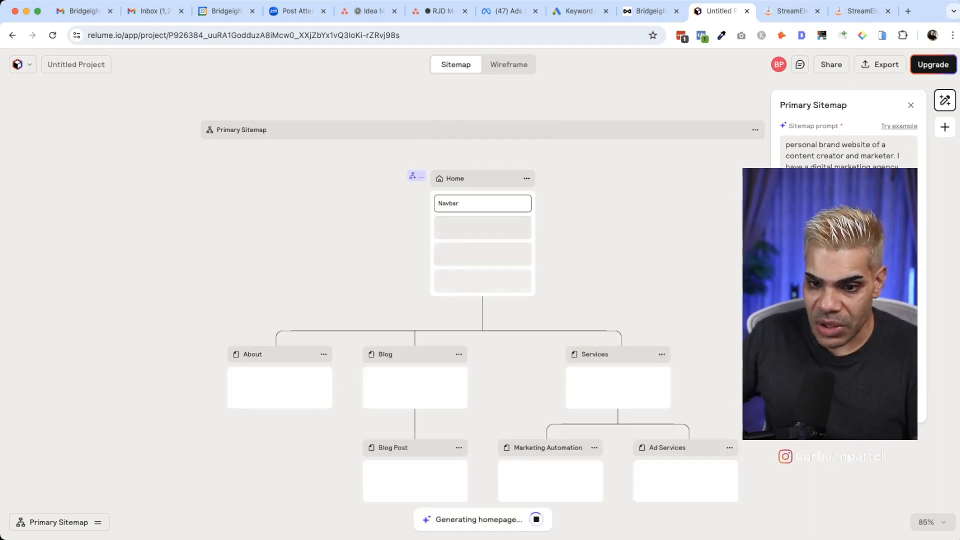
# - Look through the generated Home page sections in the primary sitemap, from the navbar down to the footer
pyautogui.click(934, 522)
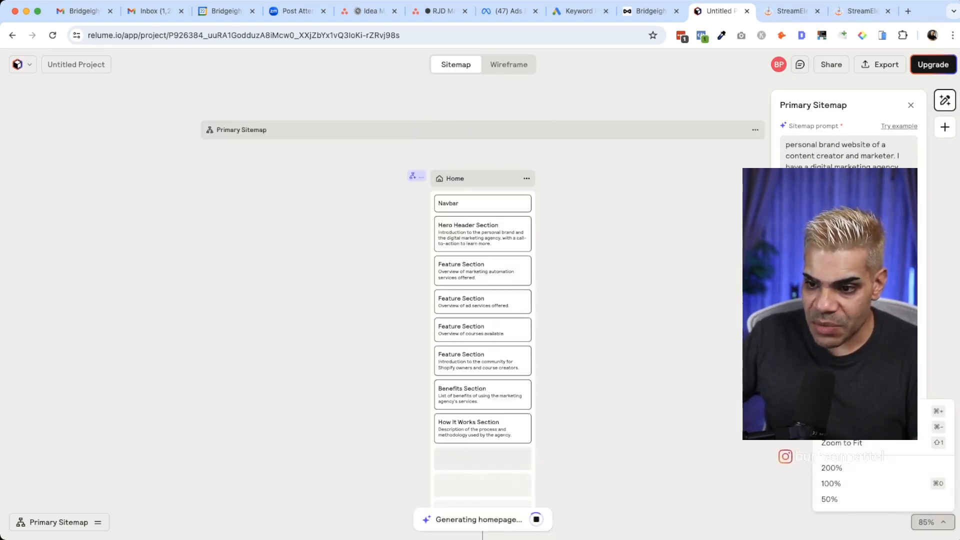
pyautogui.press('Return')
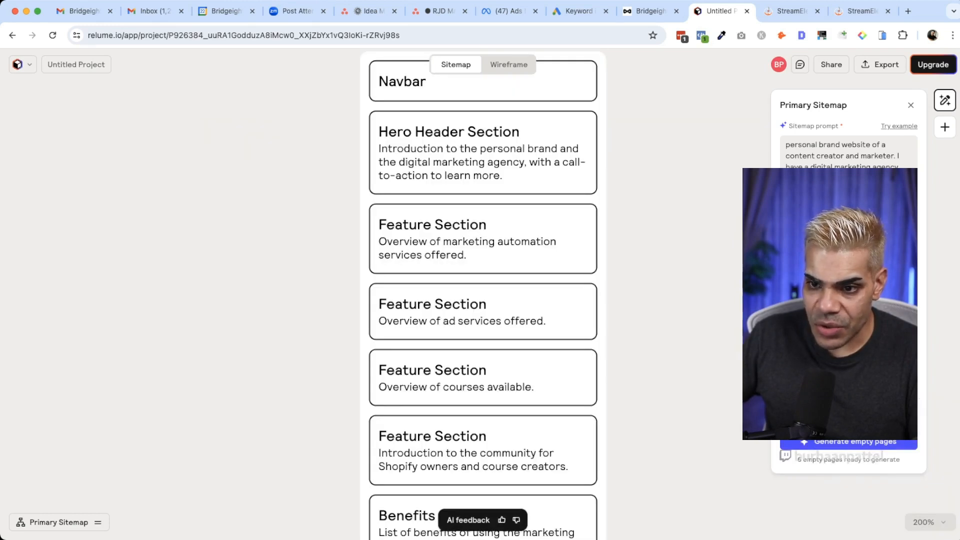
pyautogui.scroll(4, 483, 294)
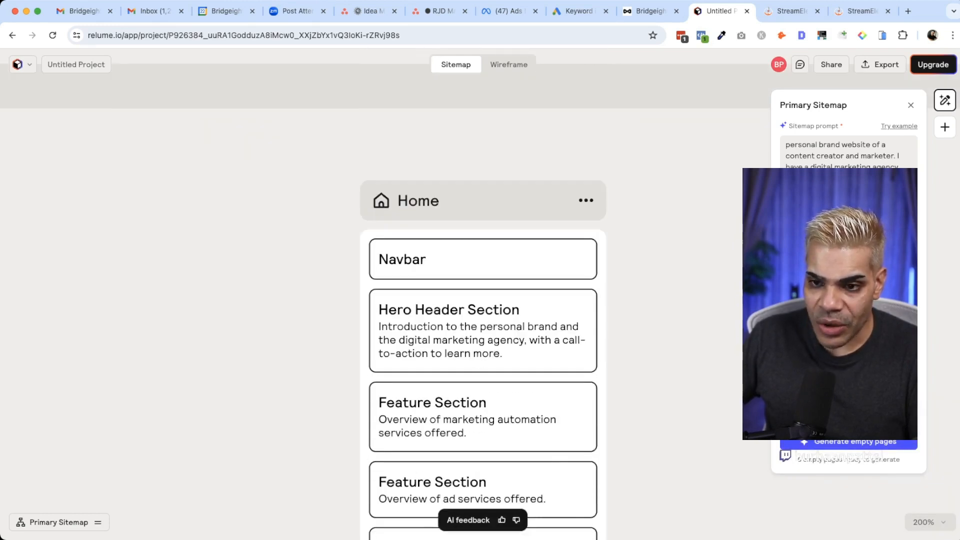
pyautogui.scroll(-2, 483, 294)
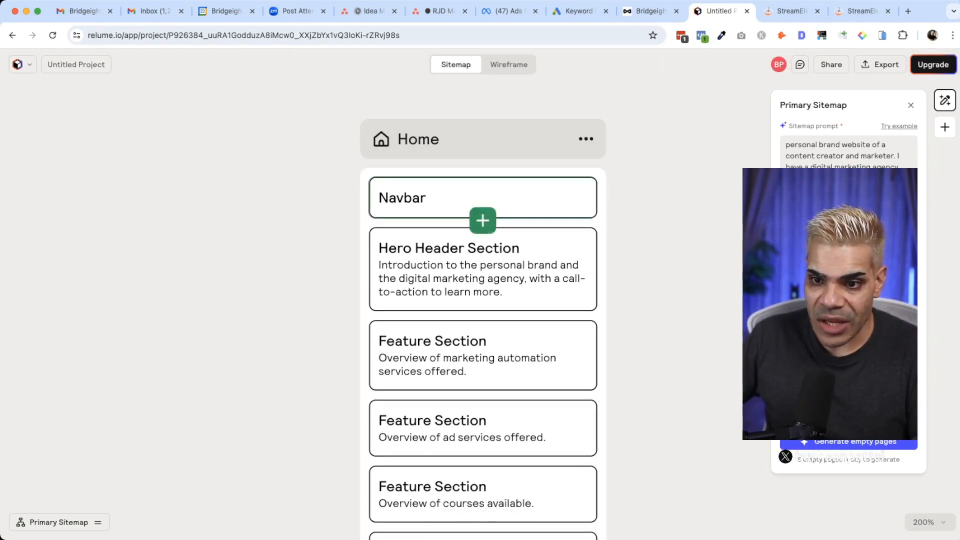
pyautogui.scroll(-5, 482, 165)
pyautogui.scroll(-20, 482, 165)
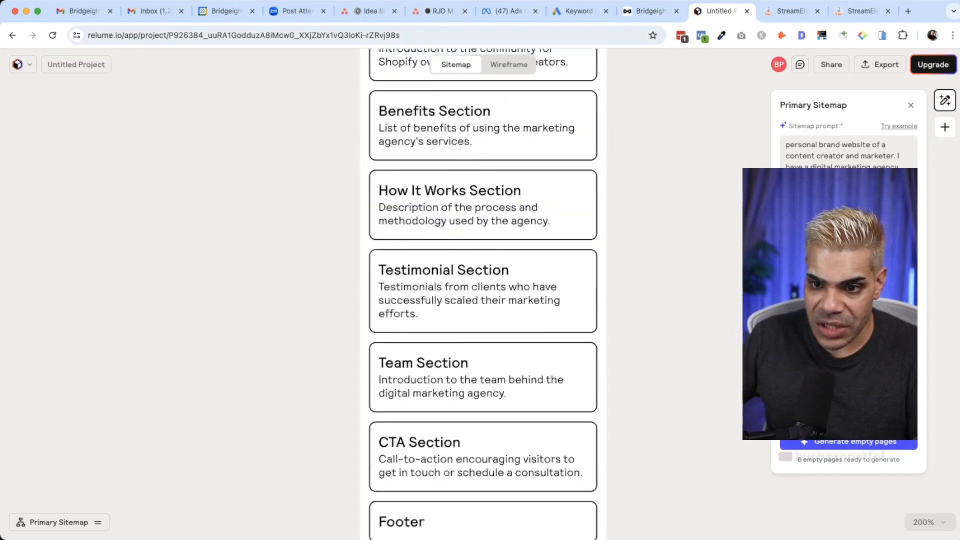
pyautogui.scroll(-6, 482, 220)
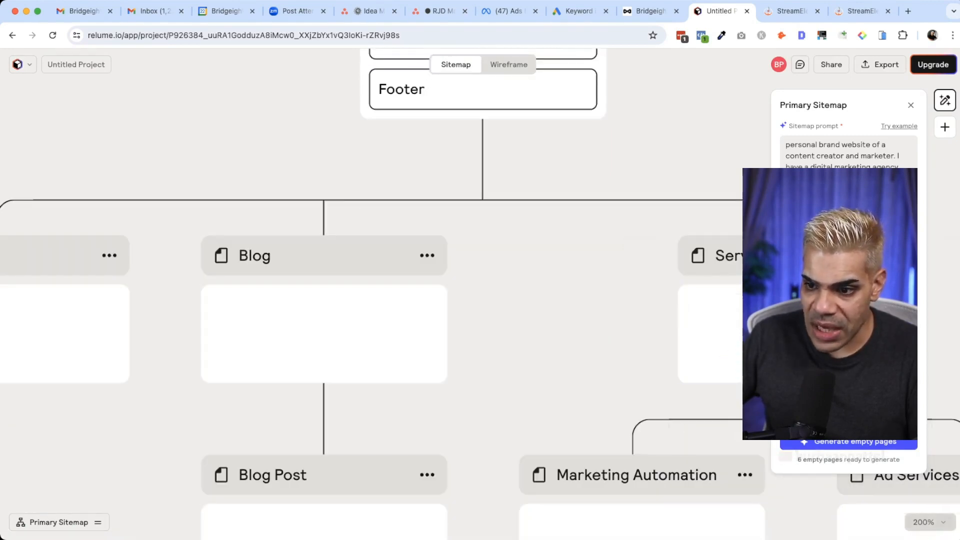
# - Examine the page structure beneath Home, including the About, Blog and Services branches and their subpages
pyautogui.click(925, 521)
pyautogui.click(845, 482)
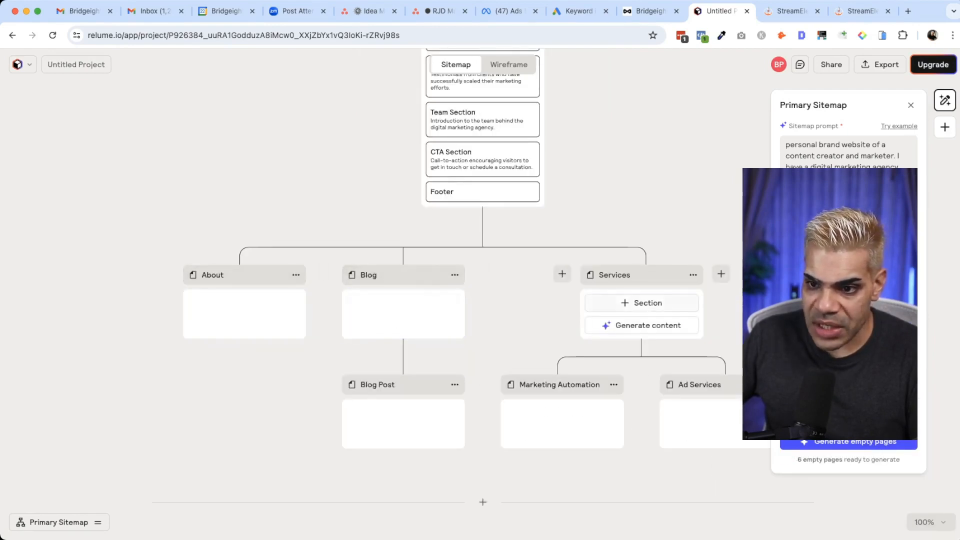
pyautogui.hscroll(3, 501, 300)
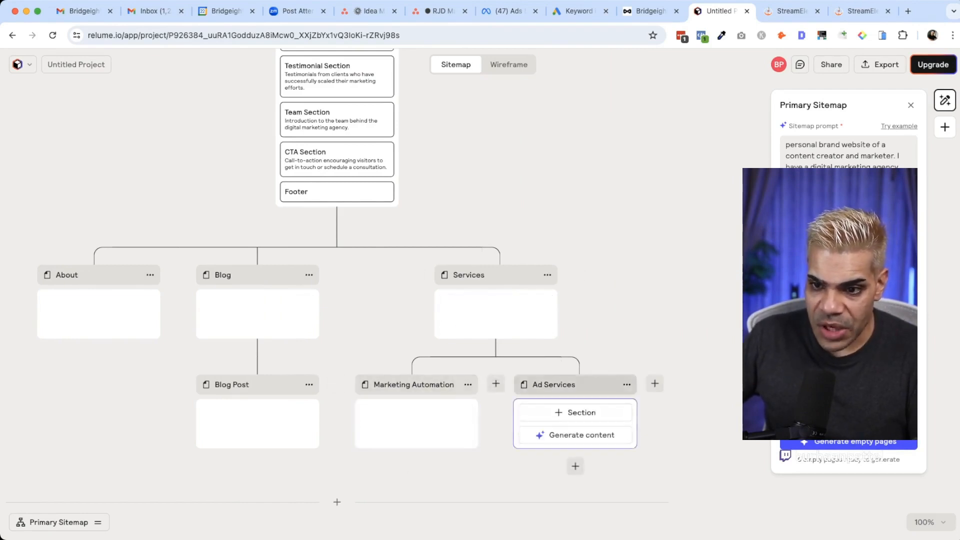
pyautogui.hscroll(4, 495, 310)
pyautogui.hscroll(-3, 495, 310)
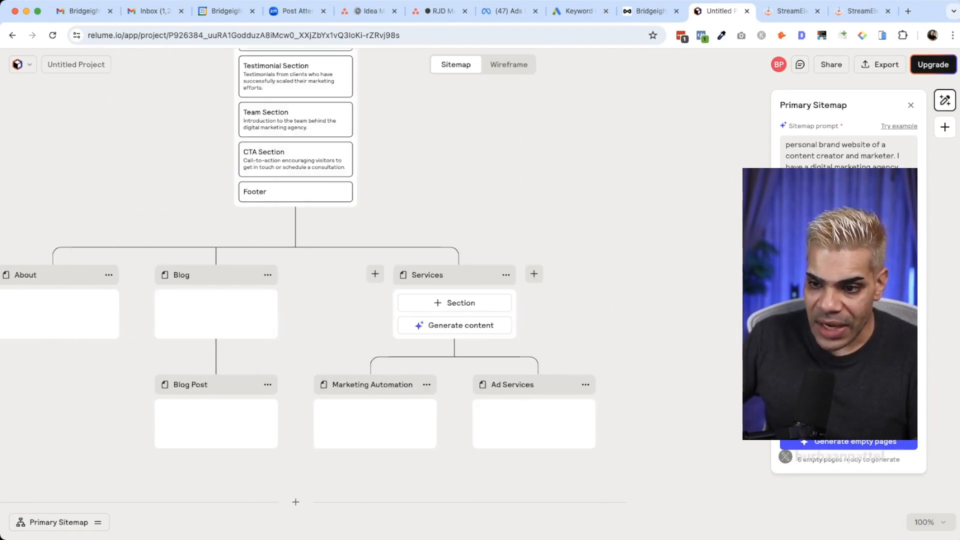
pyautogui.hscroll(-2, 495, 310)
pyautogui.scroll(-3, 496, 310)
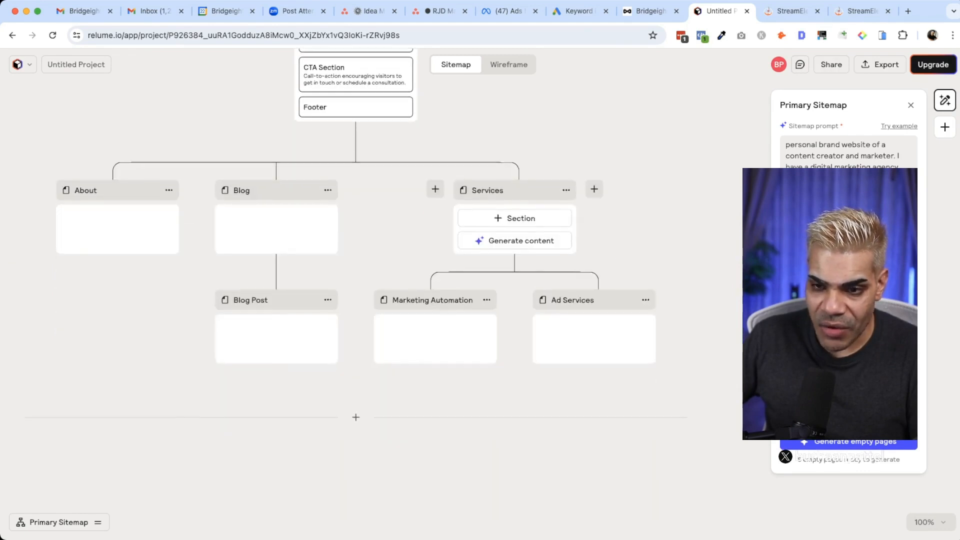
pyautogui.hscroll(-3, 495, 310)
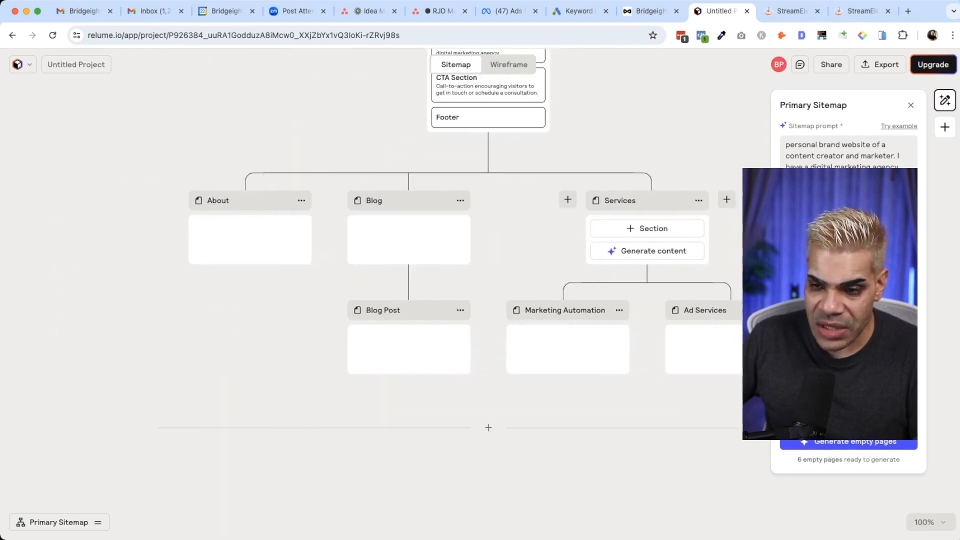
pyautogui.scroll(1, 495, 310)
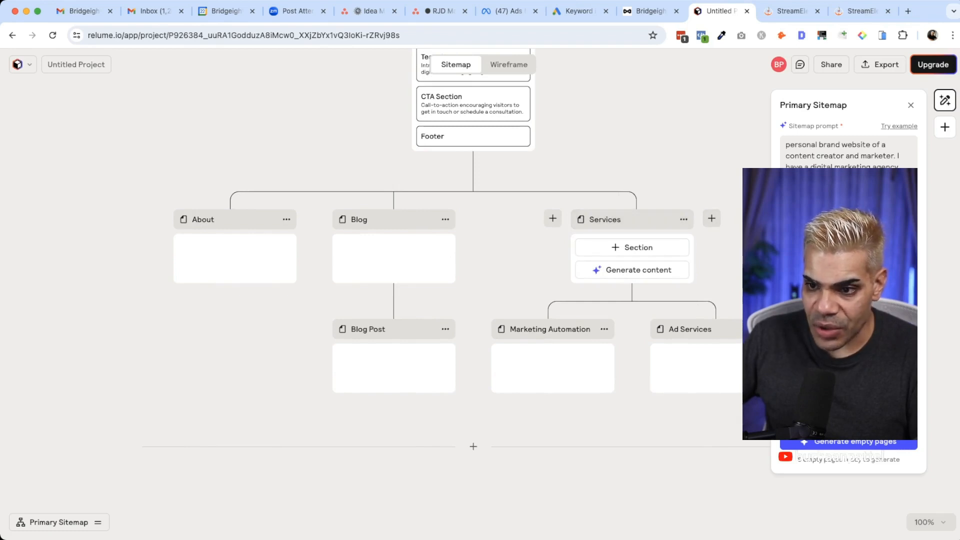
# - Review the Home page's section descriptions in detail, inspecting the Navbar and Hero Header Section and reading on to the footer
pyautogui.scroll(8, 473, 300)
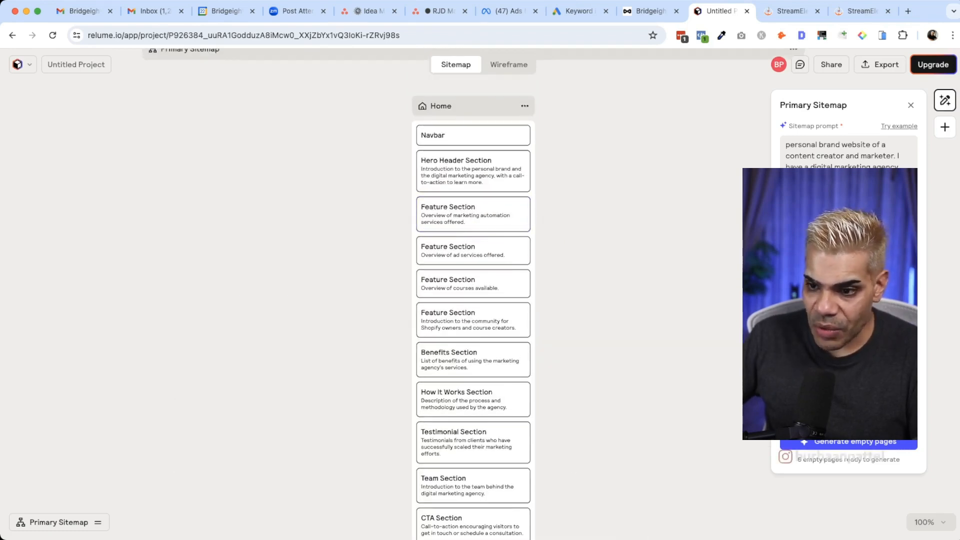
pyautogui.click(925, 522)
pyautogui.click(850, 468)
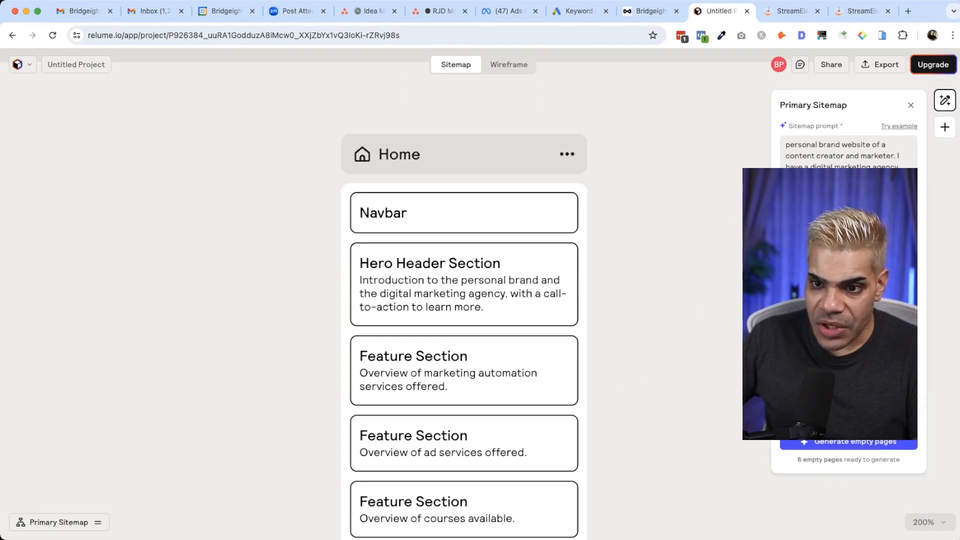
pyautogui.click(464, 213)
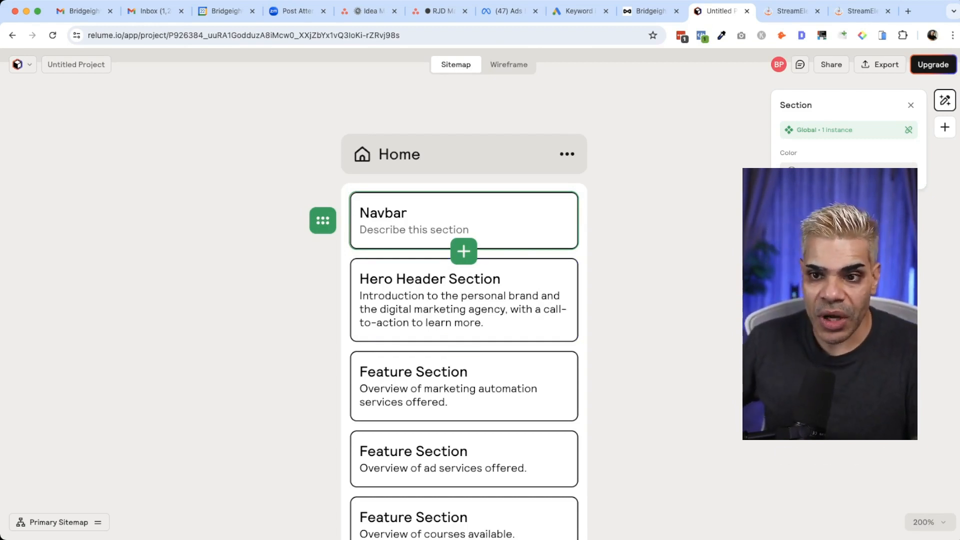
pyautogui.click(464, 300)
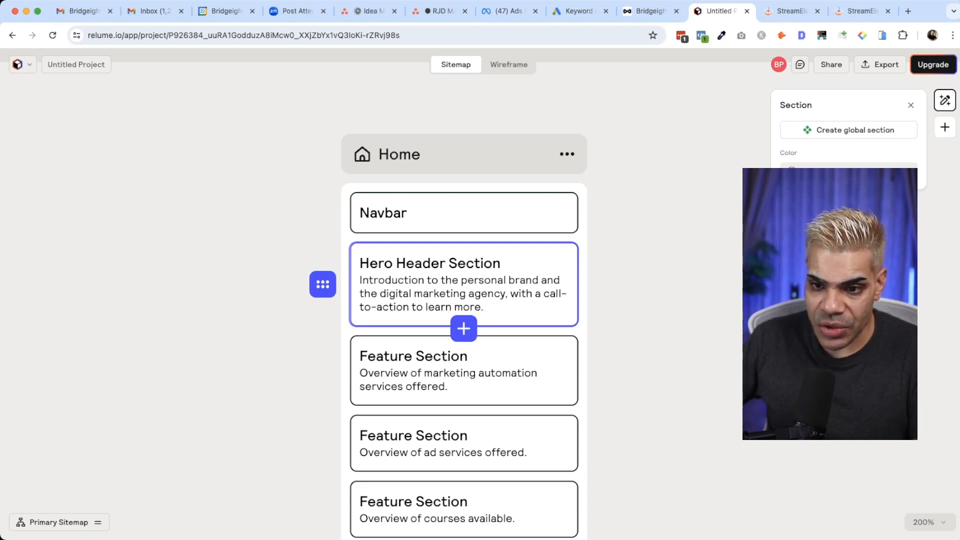
pyautogui.scroll(-5, 465, 300)
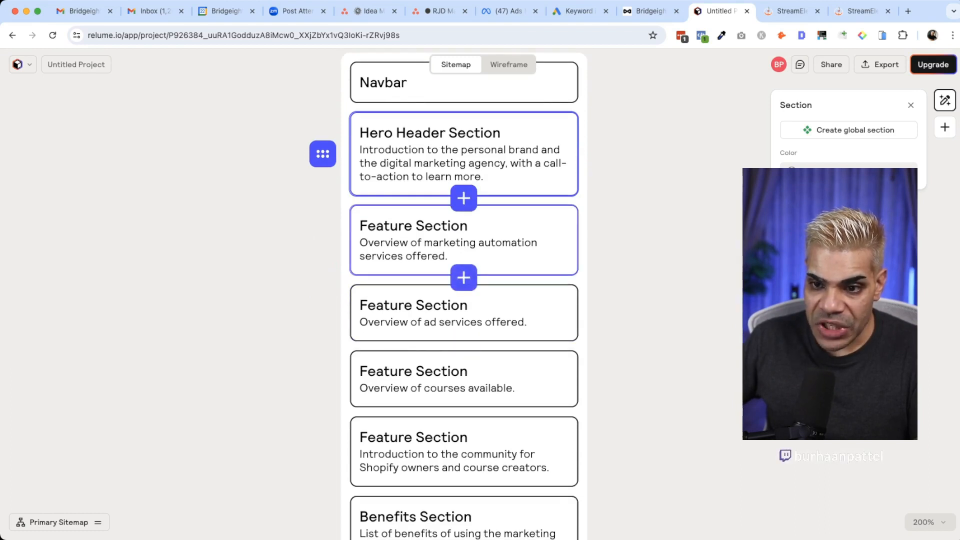
pyautogui.scroll(-1, 464, 225)
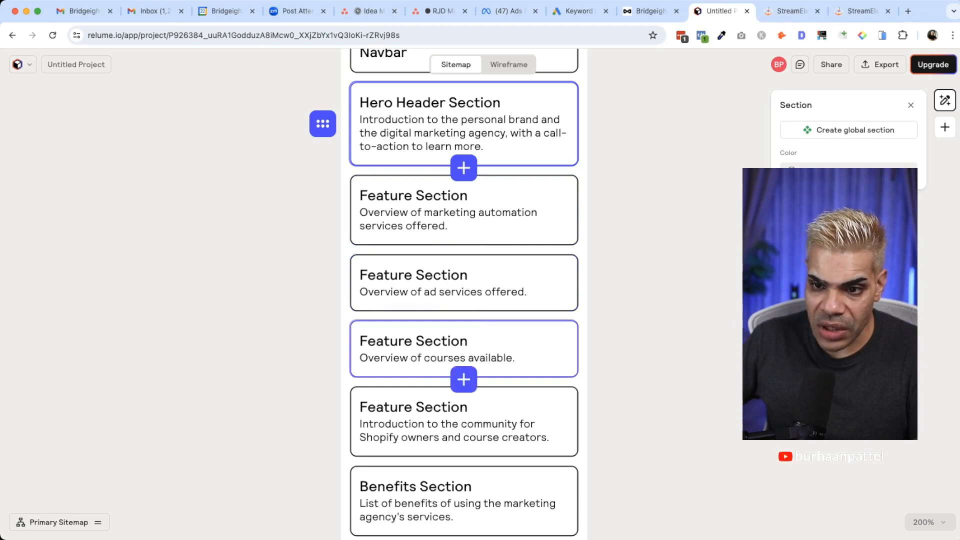
pyautogui.scroll(-3, 464, 295)
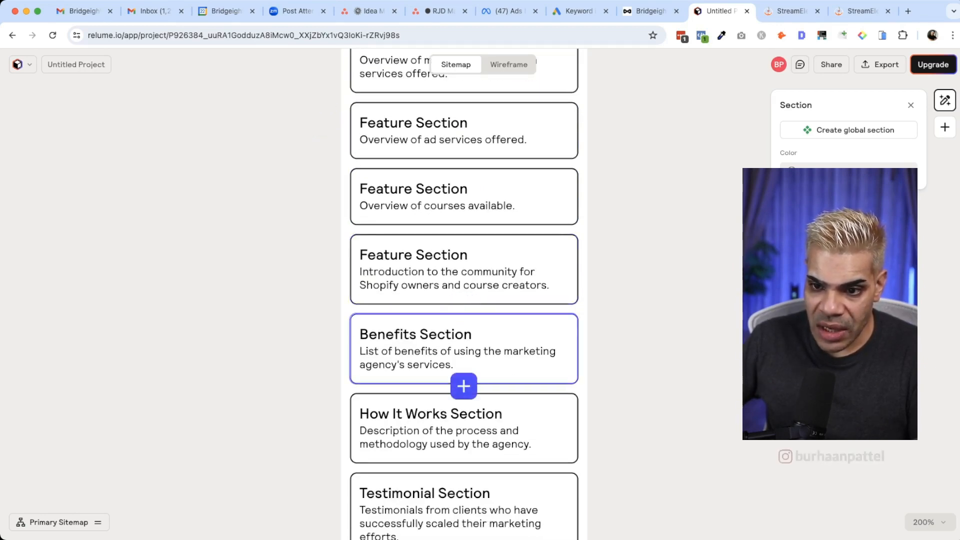
pyautogui.scroll(-3, 464, 300)
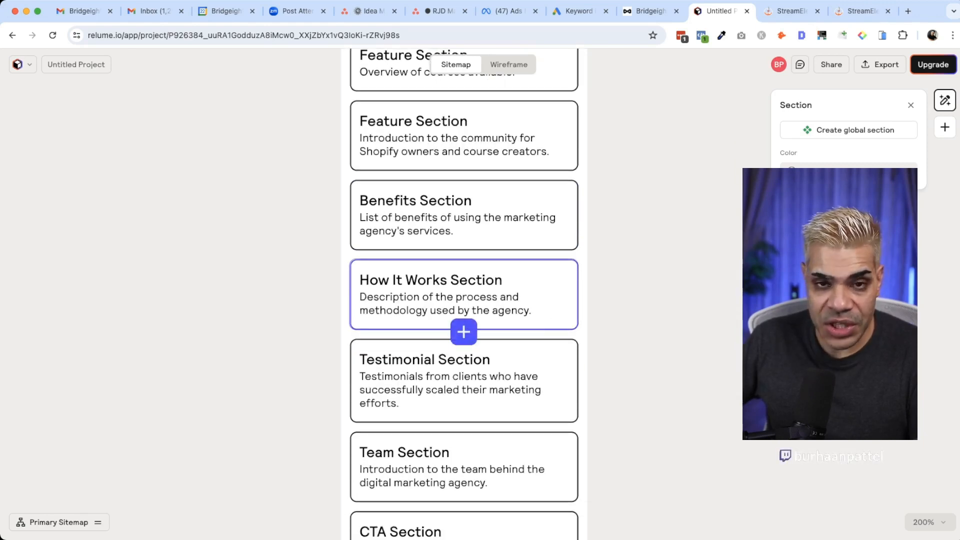
pyautogui.scroll(-3, 464, 272)
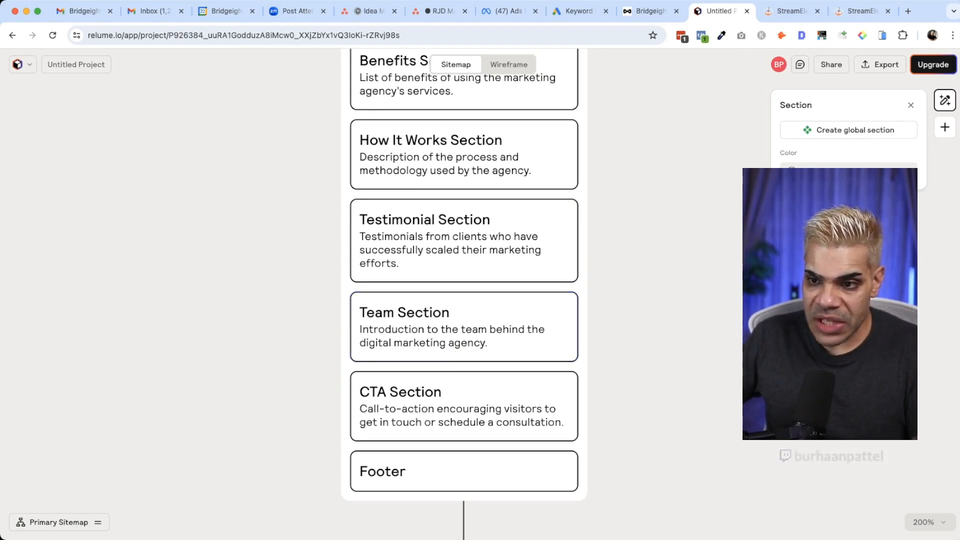
pyautogui.scroll(-1, 464, 274)
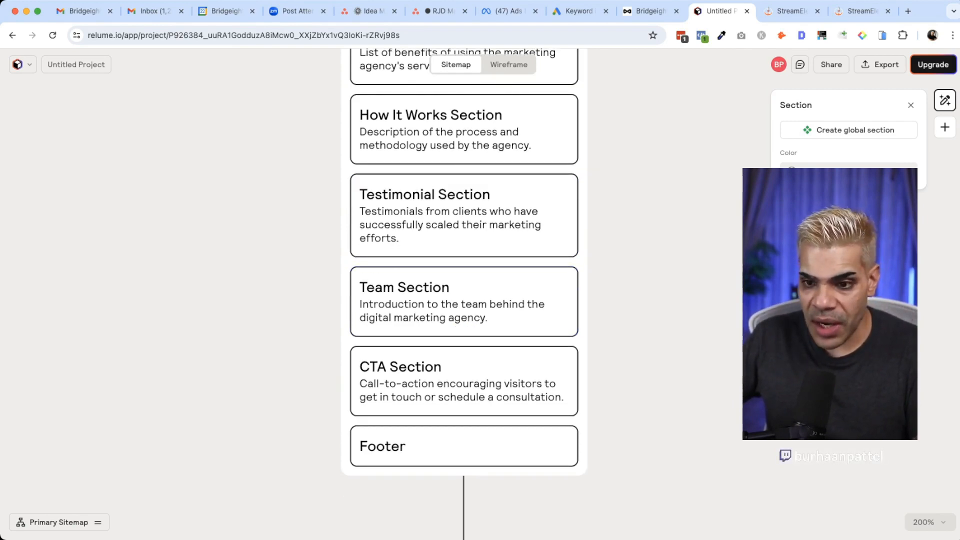
pyautogui.scroll(-1, 464, 274)
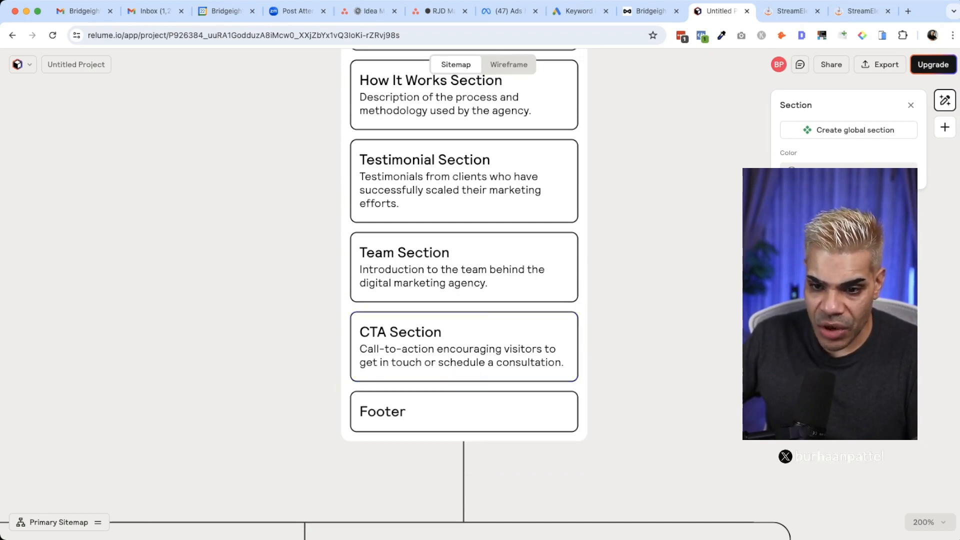
# - Look over the empty About, Blog and Services pages beneath Home, and show the sitemap at 100% zoom
pyautogui.scroll(-5, 464, 350)
pyautogui.hscroll(-8, 464, 350)
pyautogui.scroll(-4, 464, 350)
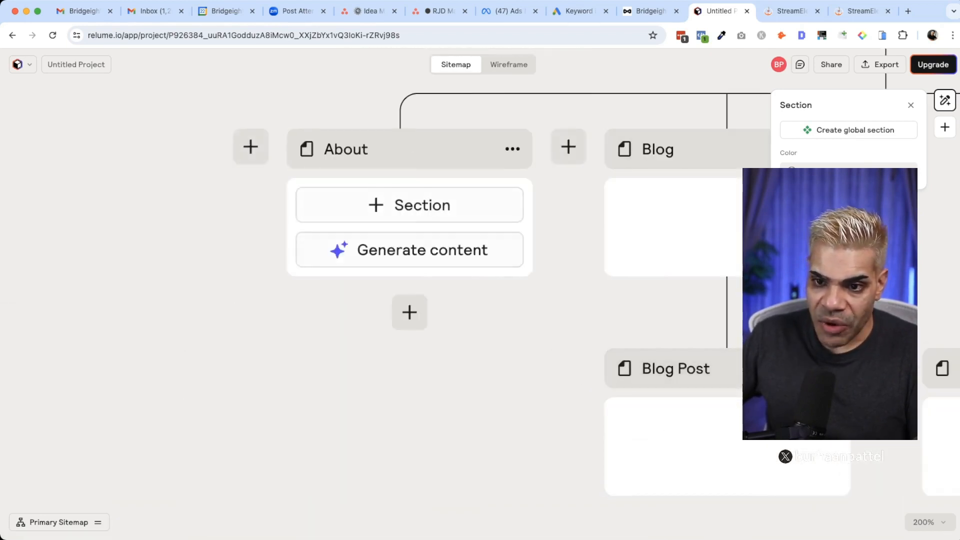
pyautogui.hscroll(3, 645, 230)
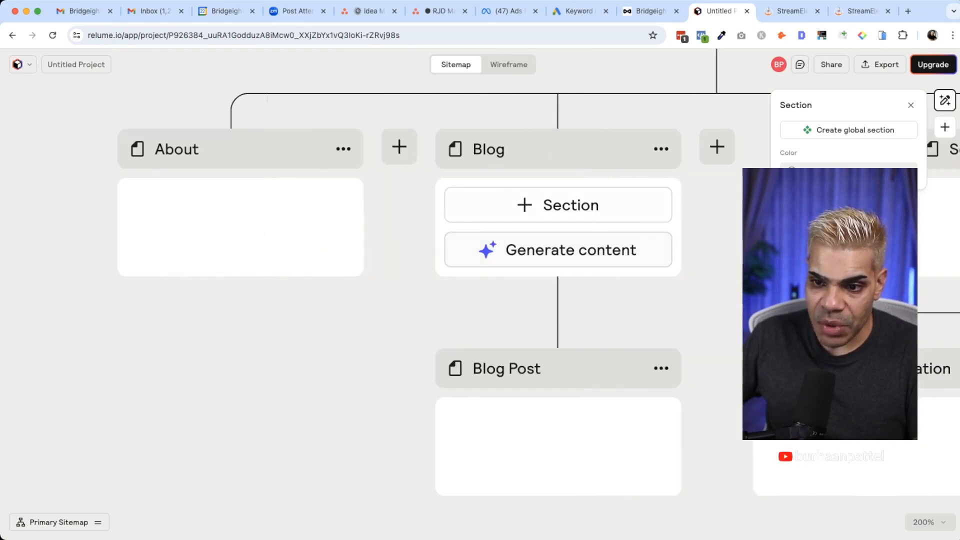
pyautogui.hscroll(6, 481, 295)
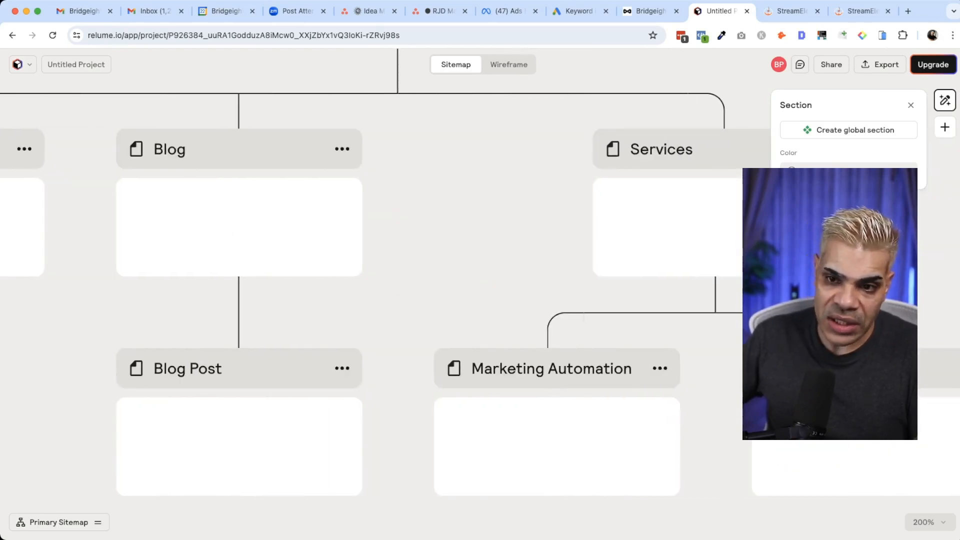
pyautogui.click(924, 522)
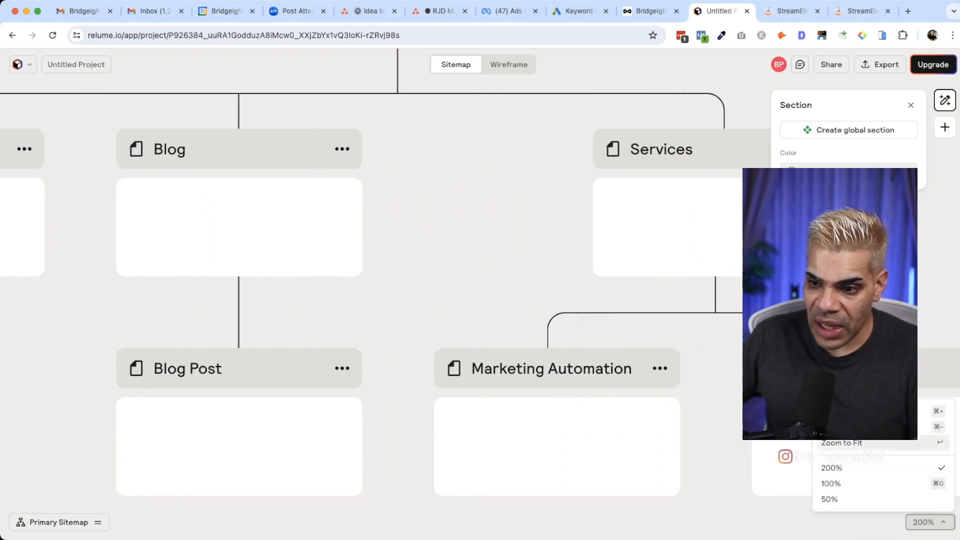
pyautogui.click(831, 484)
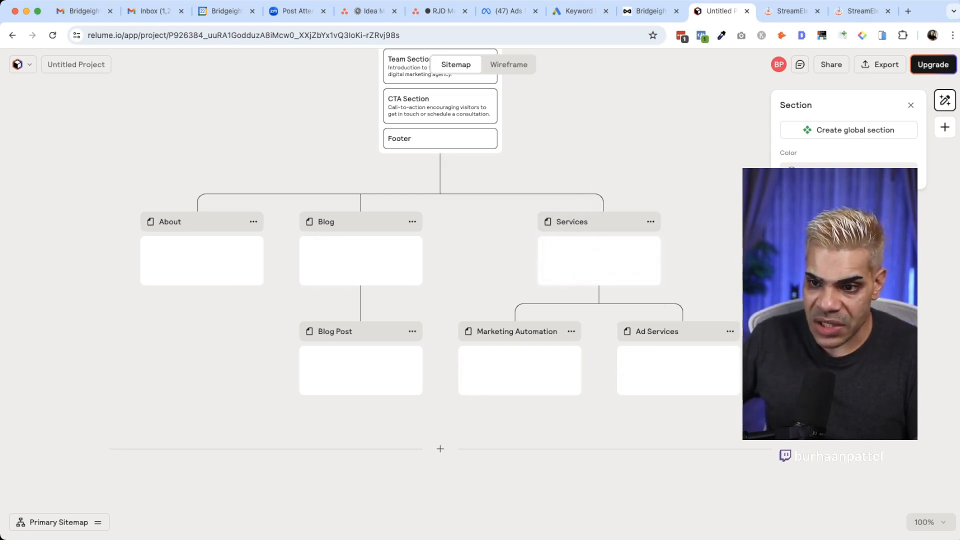
# - Select the Home page and compare its sections with the pages branching beneath it
pyautogui.click(944, 100)
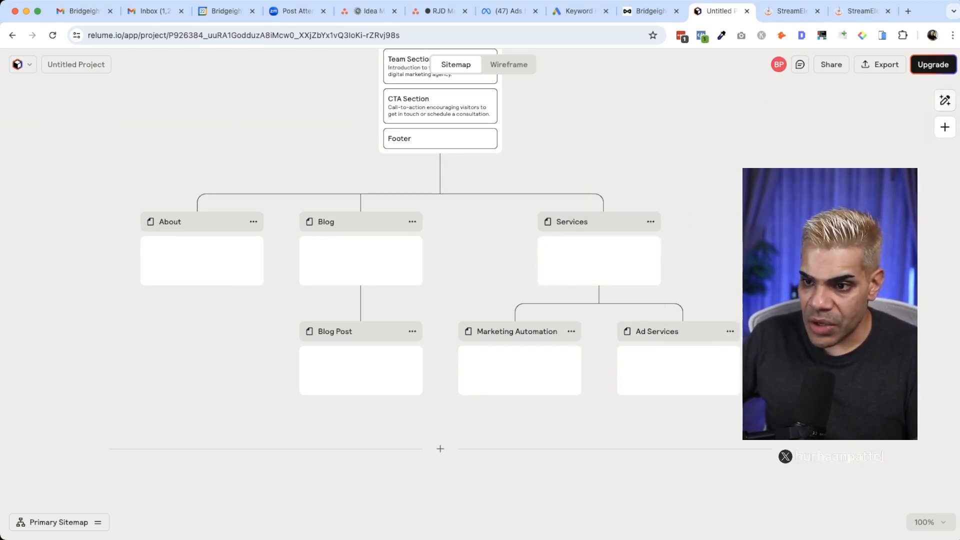
pyautogui.scroll(8, 440, 295)
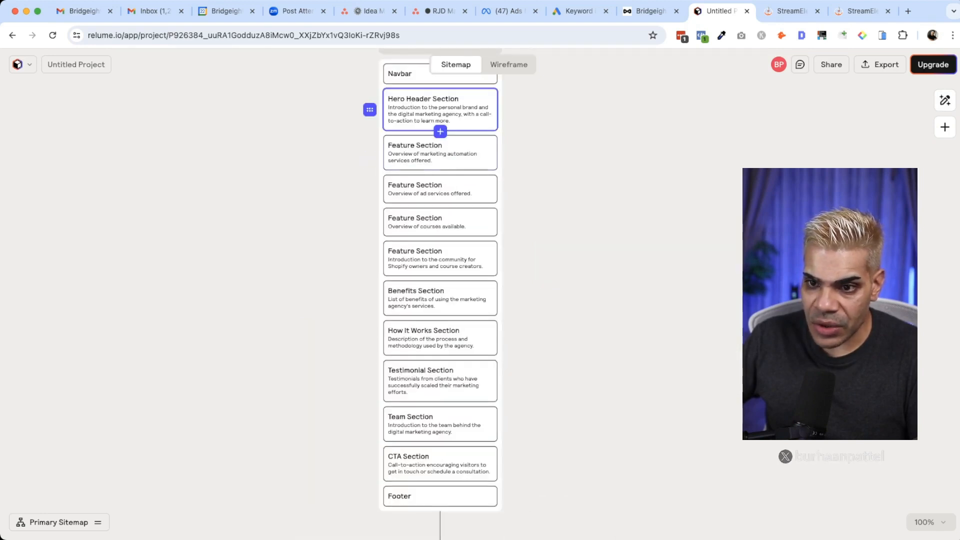
pyautogui.click(415, 76)
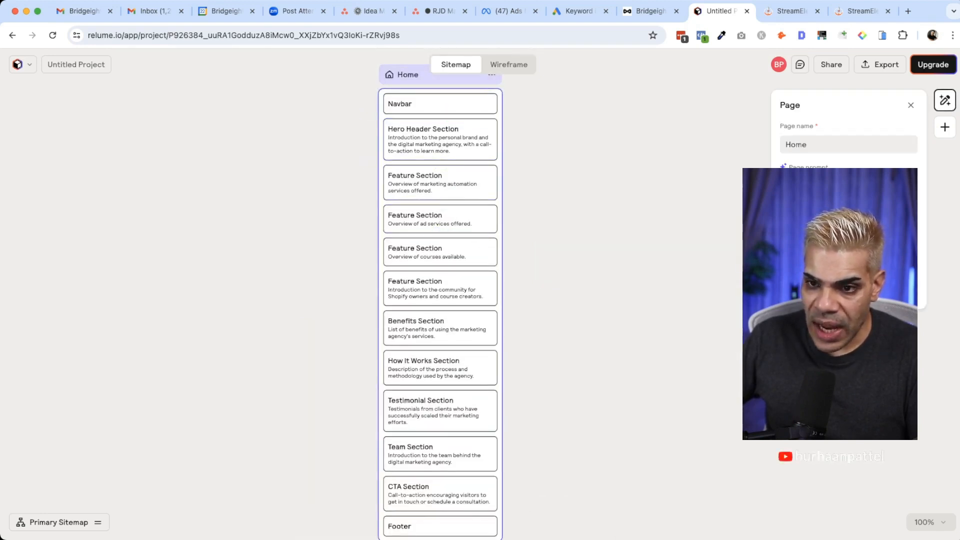
pyautogui.scroll(-6, 550, 295)
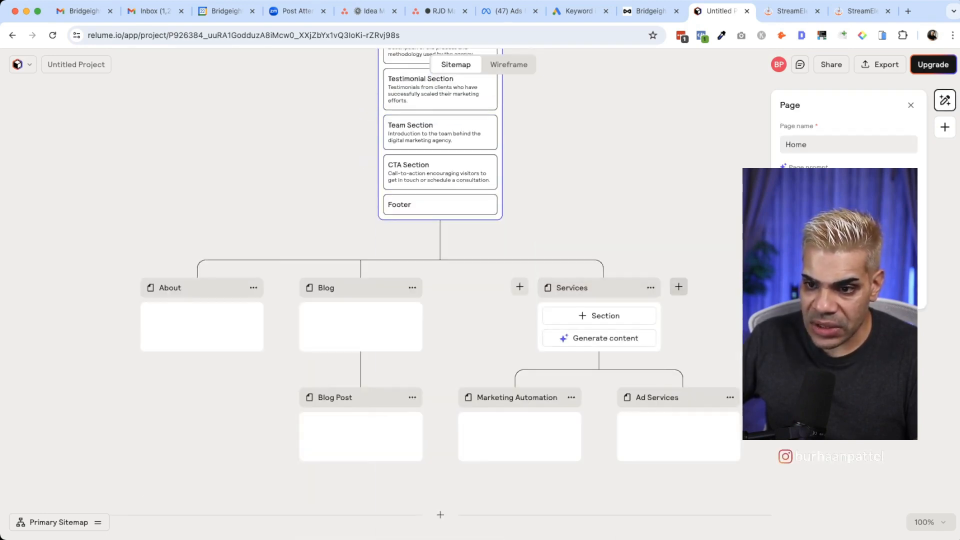
# - Add a page named Courses beside Services at the same level and generate its content with AI
pyautogui.click(679, 287)
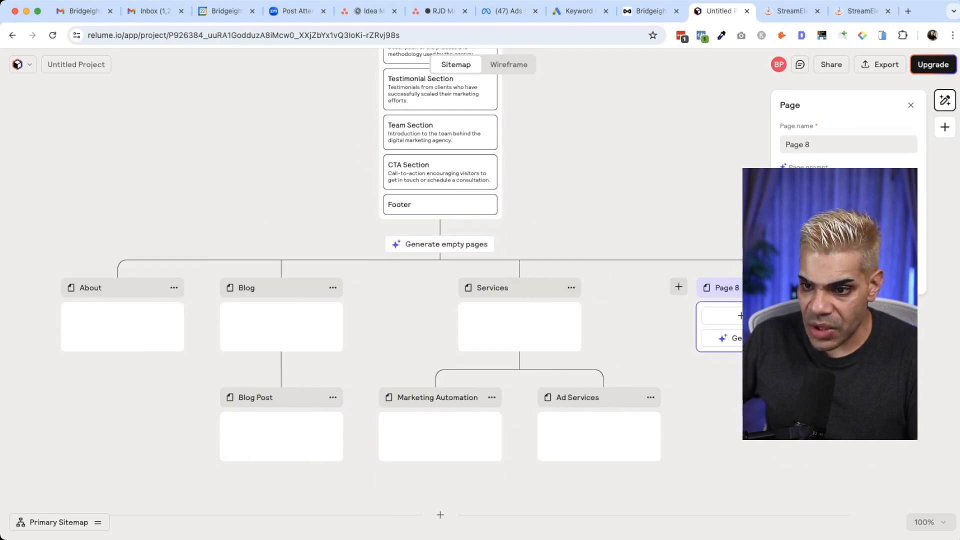
pyautogui.doubleClick(727, 288)
pyautogui.click(811, 145)
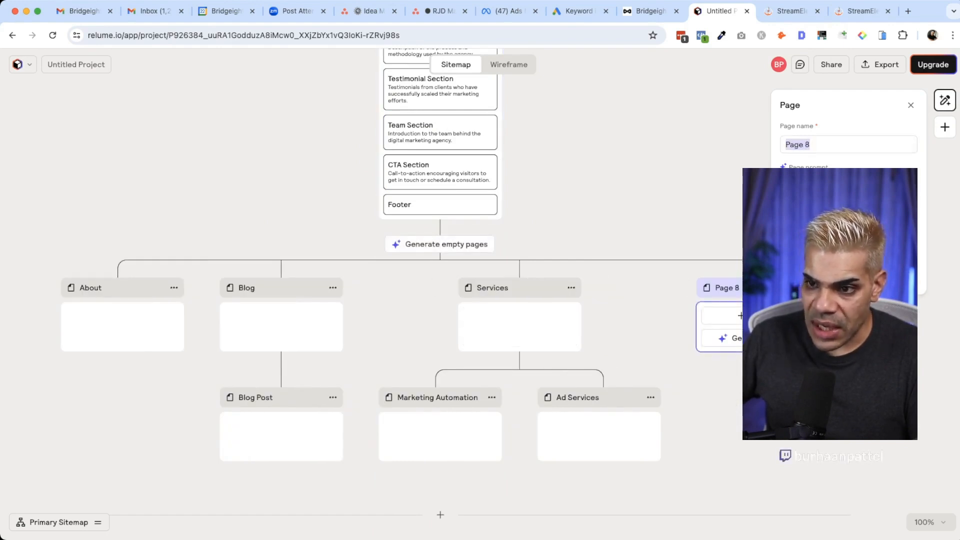
pyautogui.write('Cource')
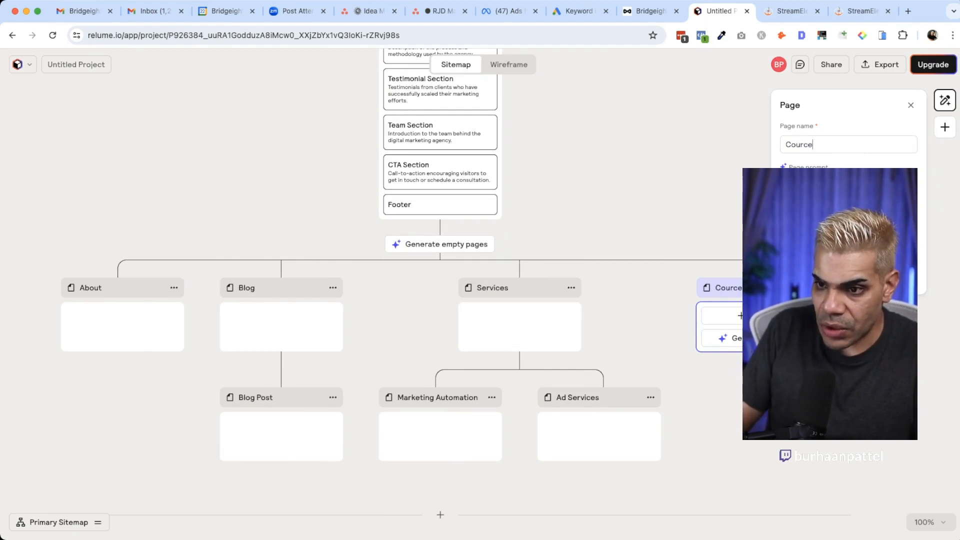
pyautogui.press('BackSpace')
pyautogui.press('BackSpace')
pyautogui.write('ses')
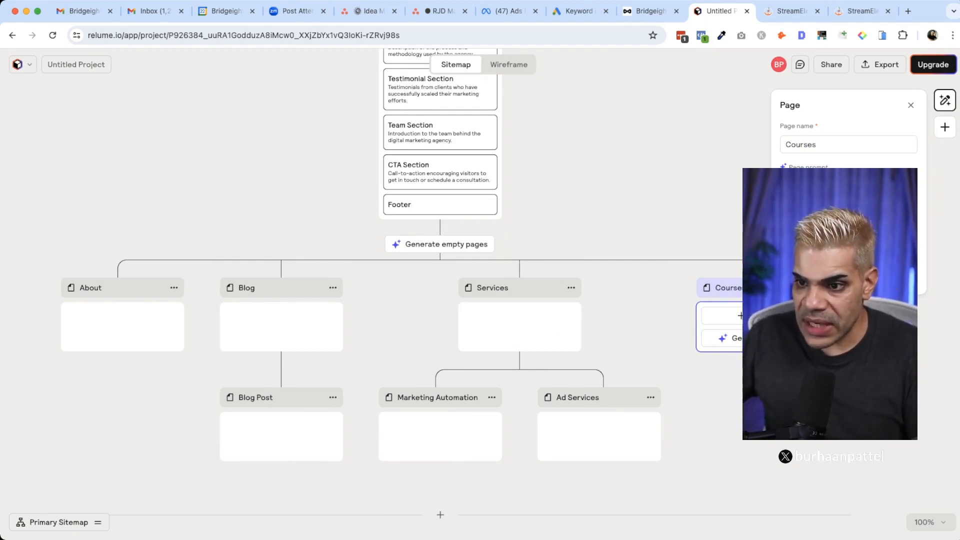
pyautogui.click(759, 339)
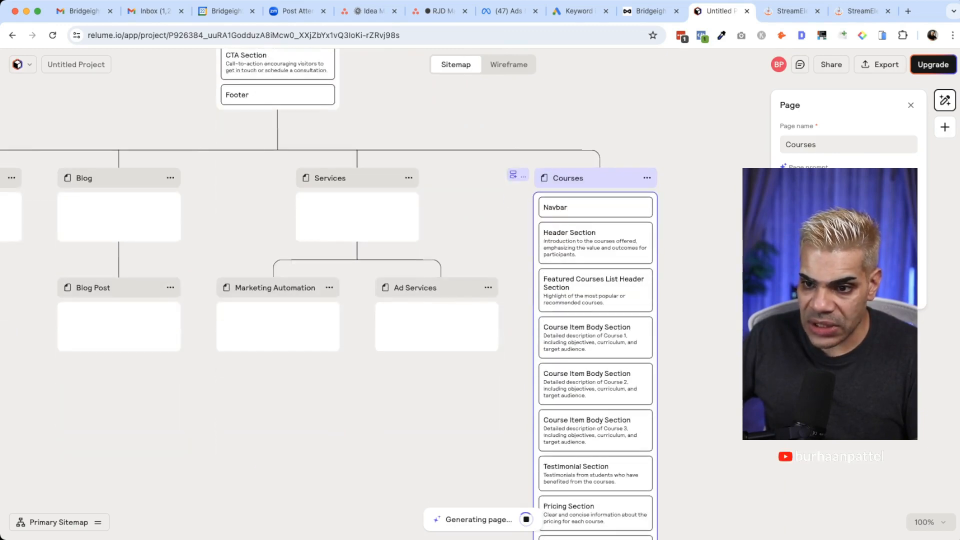
# - Read through the generated Courses page section descriptions, from the navbar and header down past the contact form
pyautogui.scroll(10, 595, 264)
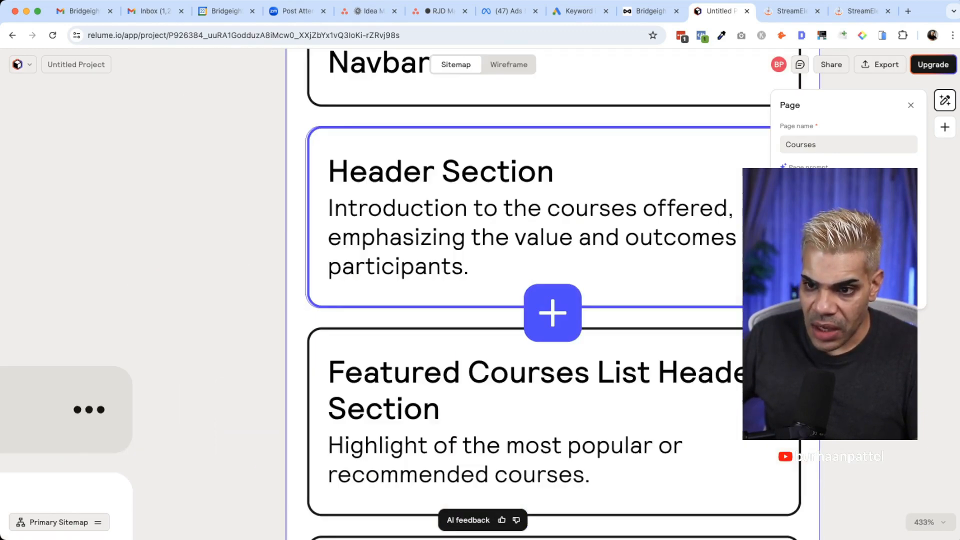
pyautogui.scroll(-4, 610, 252)
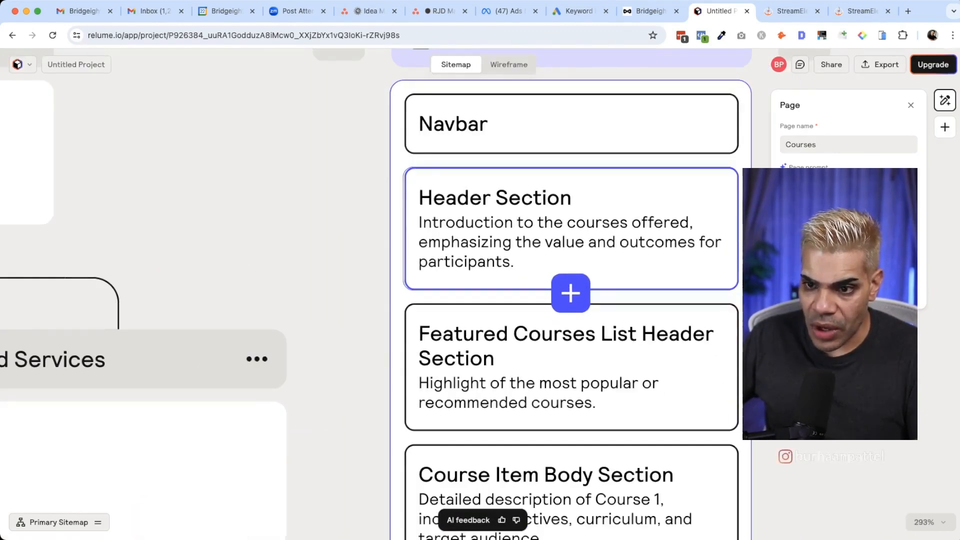
pyautogui.hscroll(1, 600, 250)
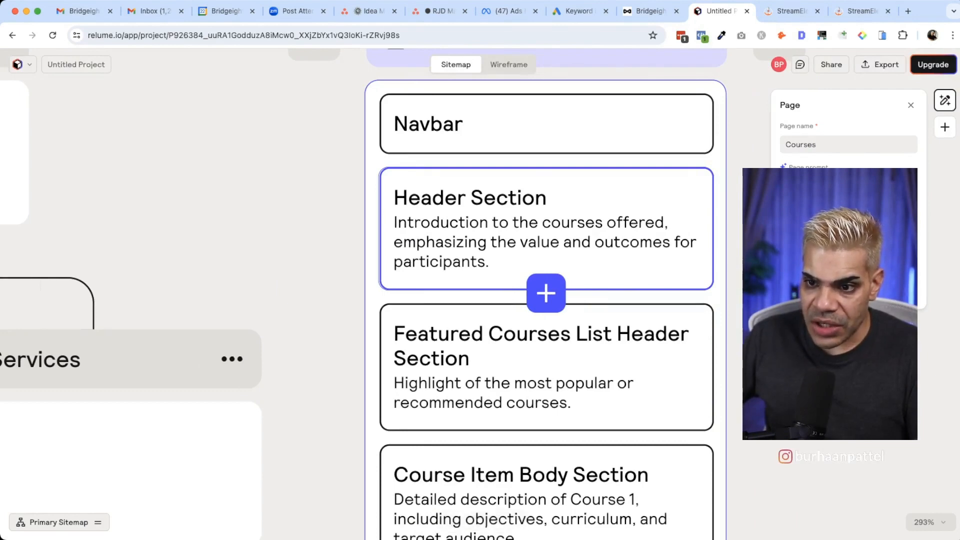
pyautogui.scroll(-3, 546, 300)
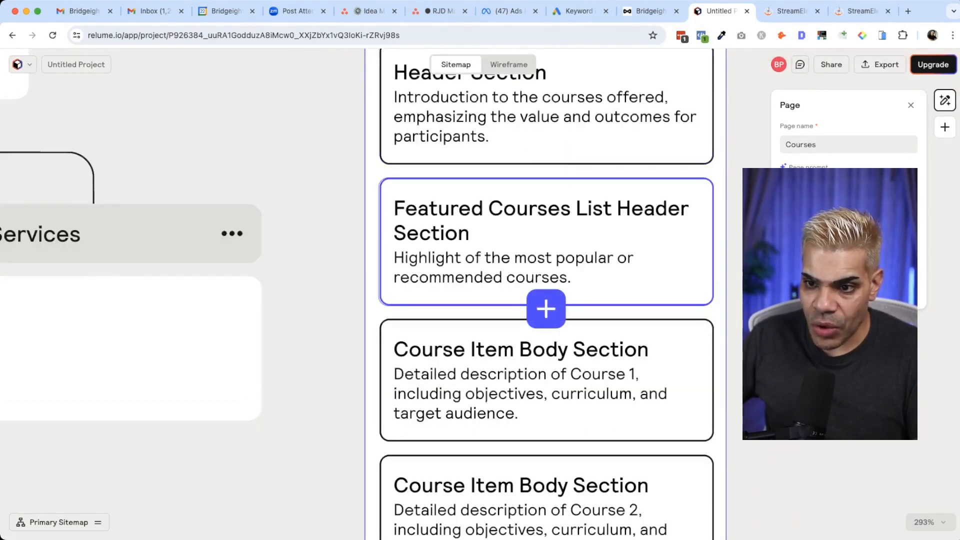
pyautogui.scroll(-3, 546, 300)
pyautogui.scroll(-3, 546, 300)
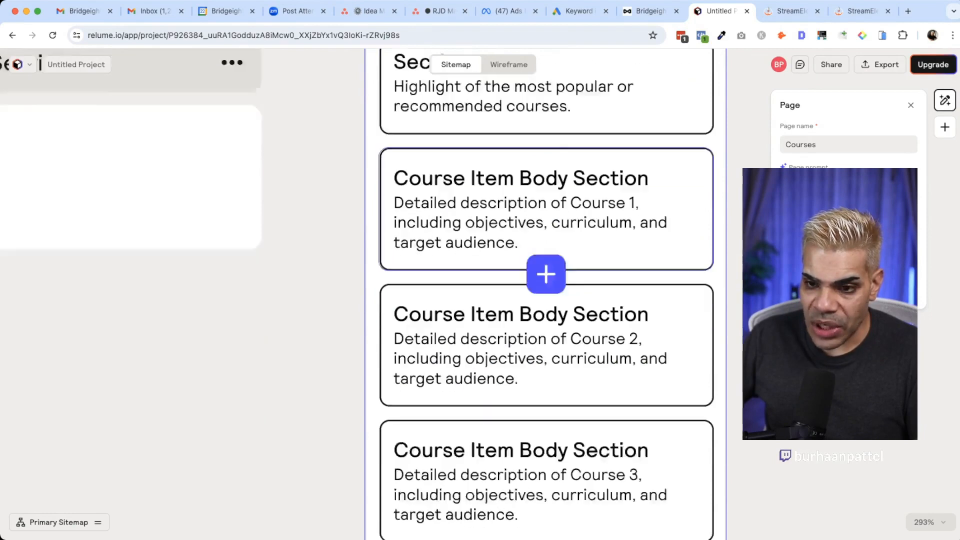
pyautogui.scroll(-2, 546, 300)
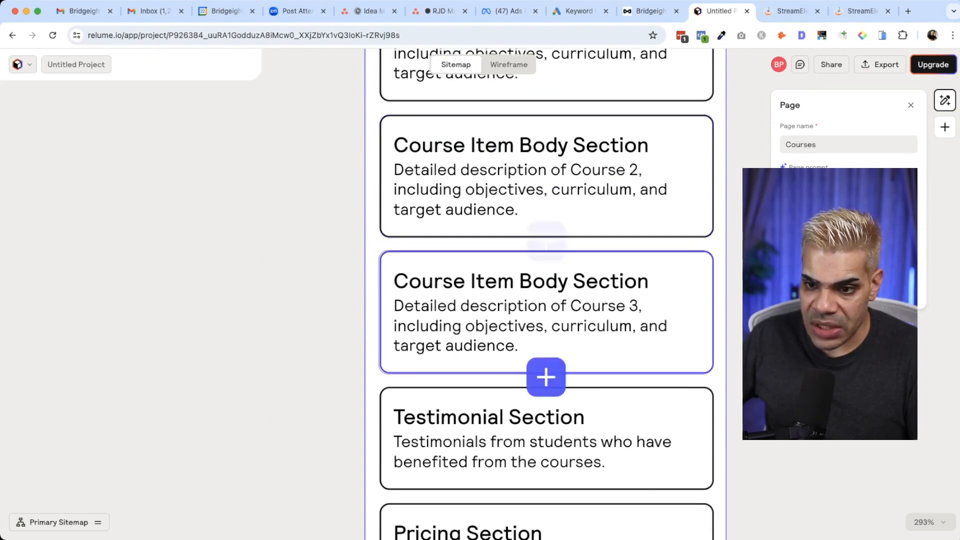
pyautogui.scroll(-2, 546, 300)
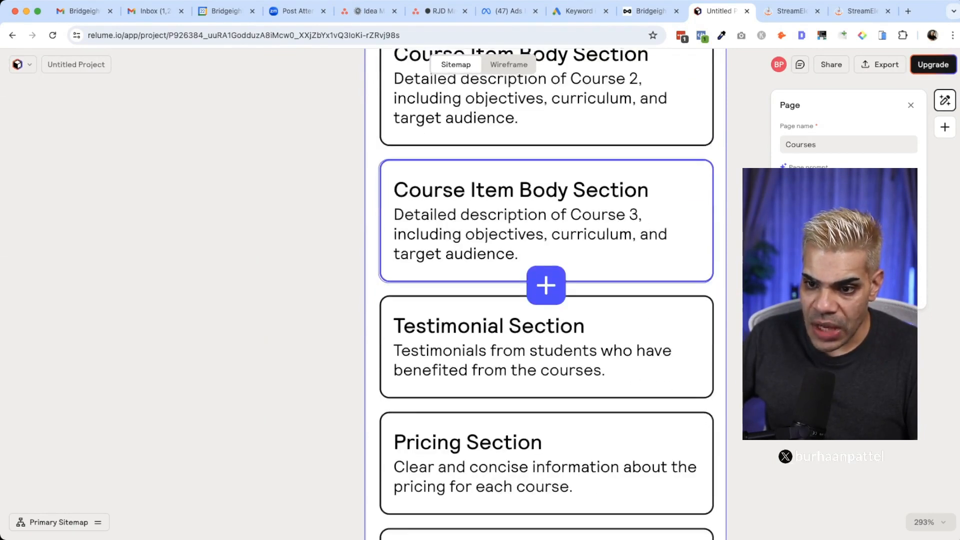
pyautogui.scroll(-3, 546, 350)
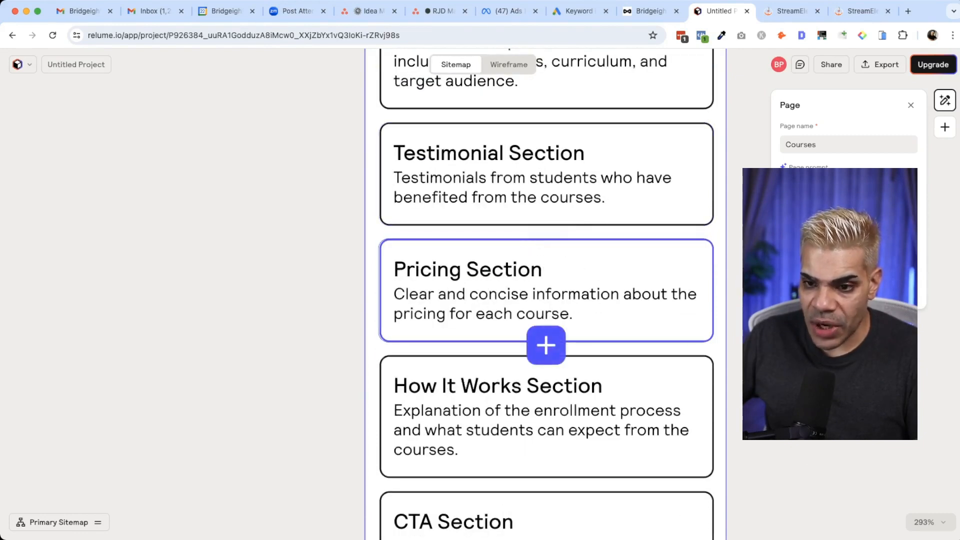
pyautogui.scroll(-4, 546, 350)
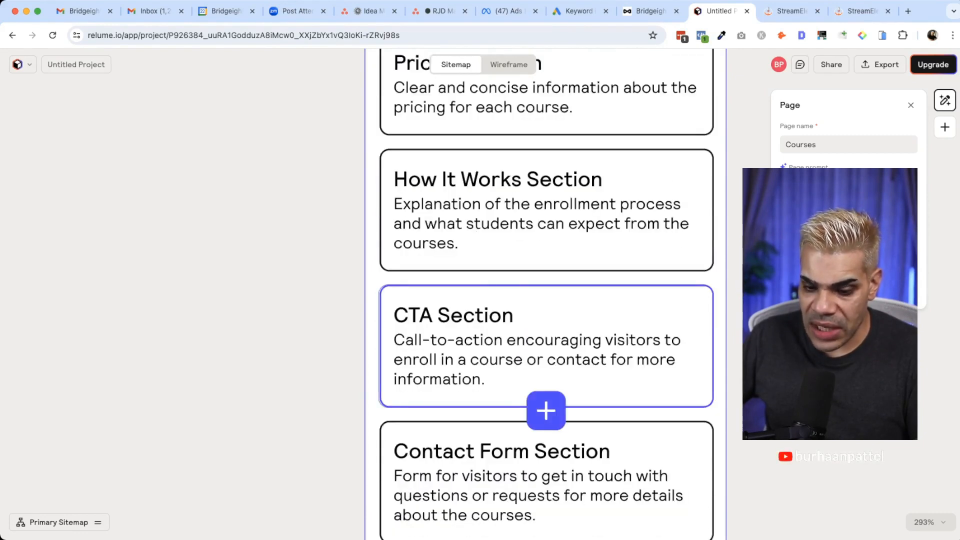
pyautogui.scroll(-5, 620, 325)
# - Review the Home page sections alongside the updated page structure, and check the actions available for the Home page
pyautogui.scroll(15, 621, 325)
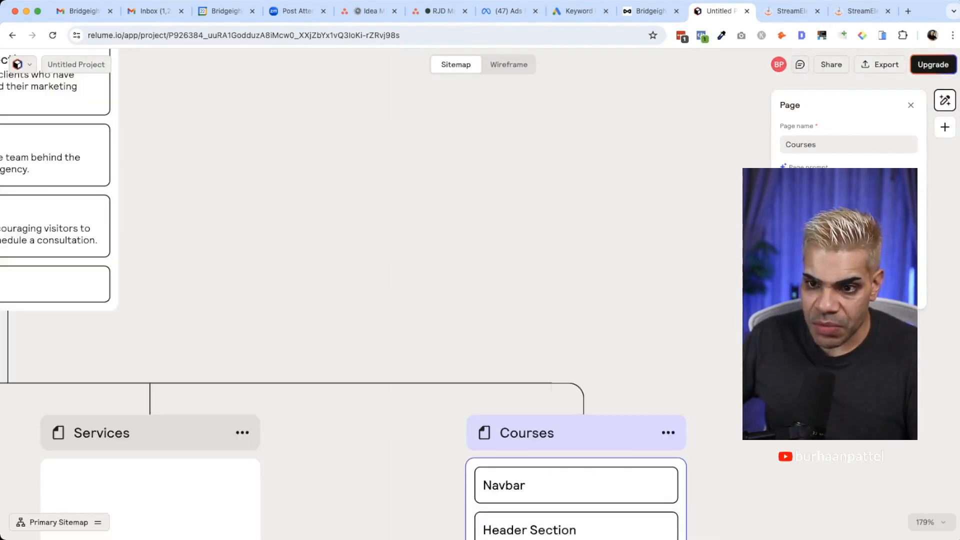
pyautogui.hscroll(-7, 621, 325)
pyautogui.scroll(8, 372, 300)
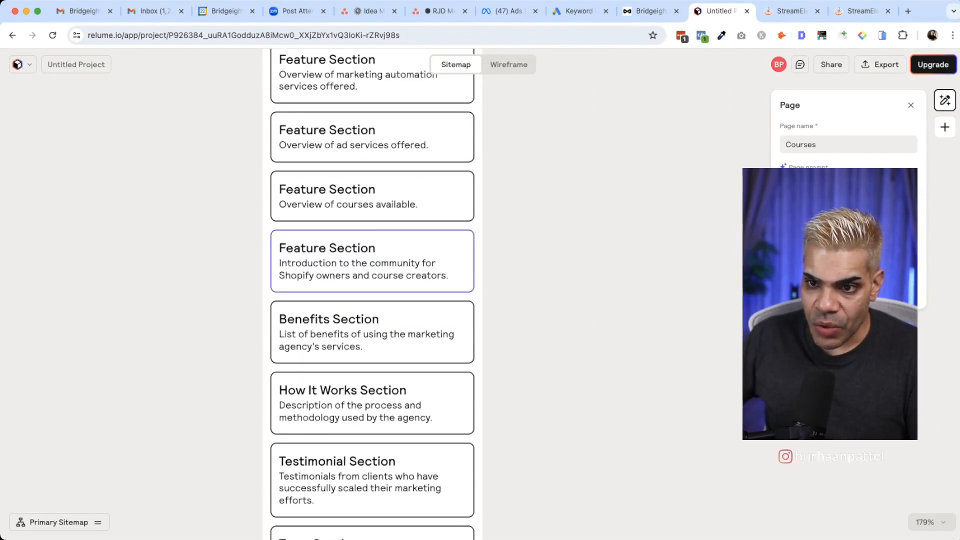
pyautogui.scroll(-5, 372, 300)
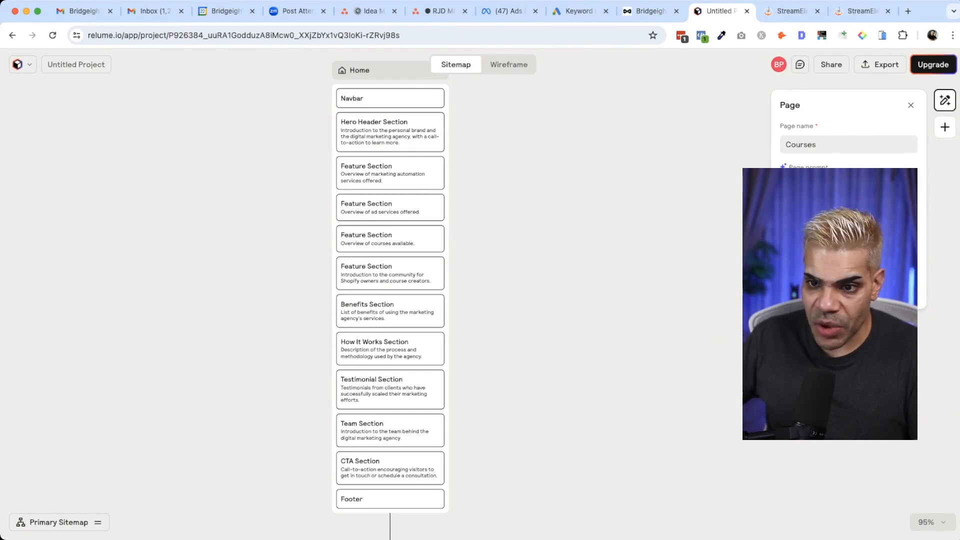
pyautogui.scroll(-8, 390, 300)
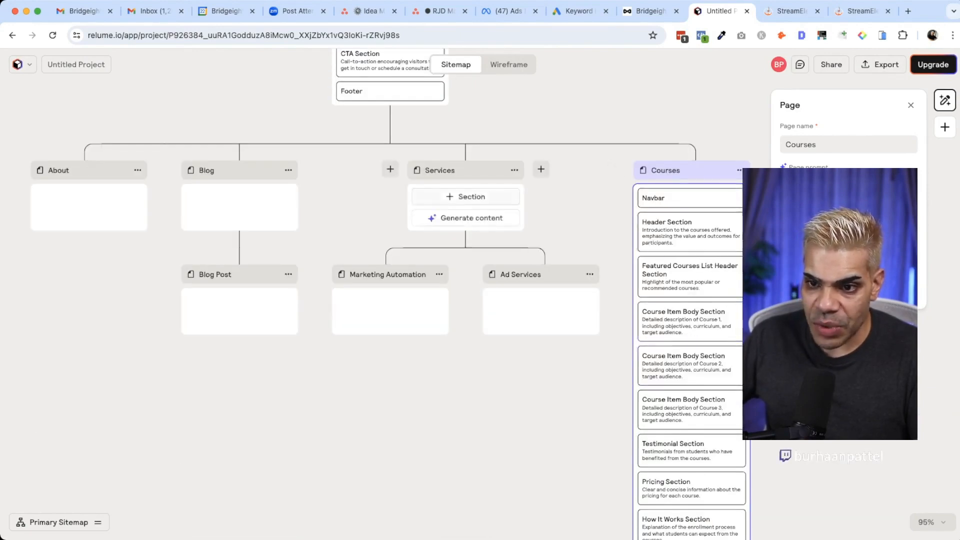
pyautogui.scroll(10, 465, 208)
pyautogui.click(390, 209)
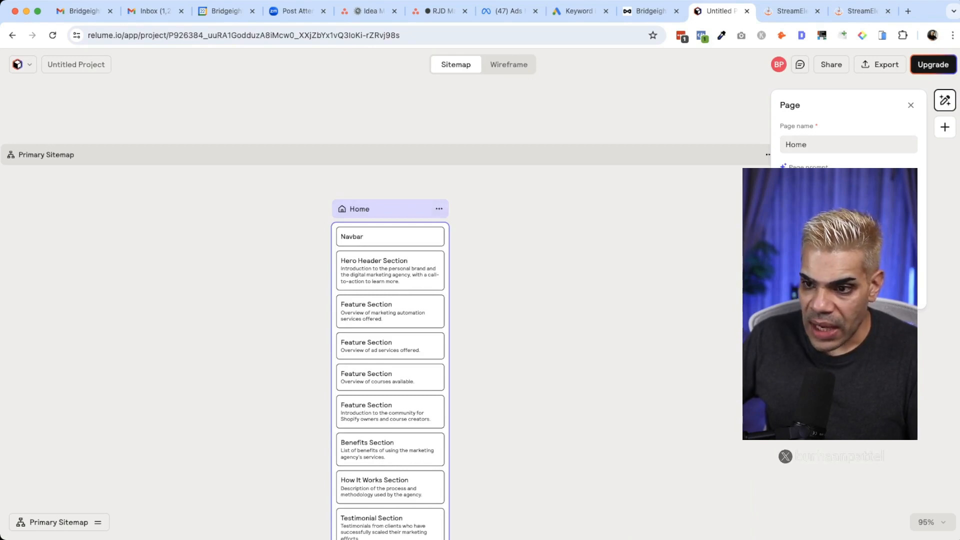
pyautogui.click(439, 209)
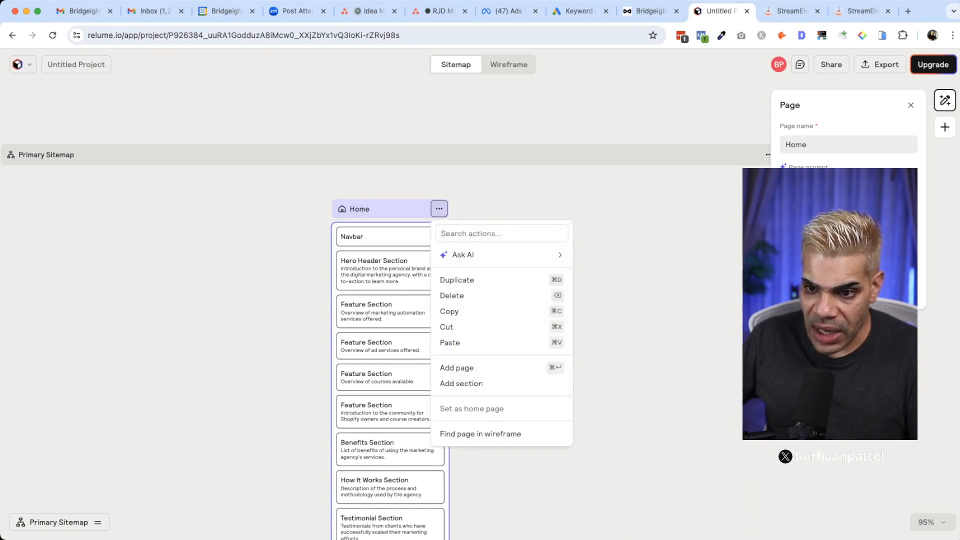
# - Switch to the wireframe view and inspect the Home page's hero header and navbar up close
pyautogui.click(508, 65)
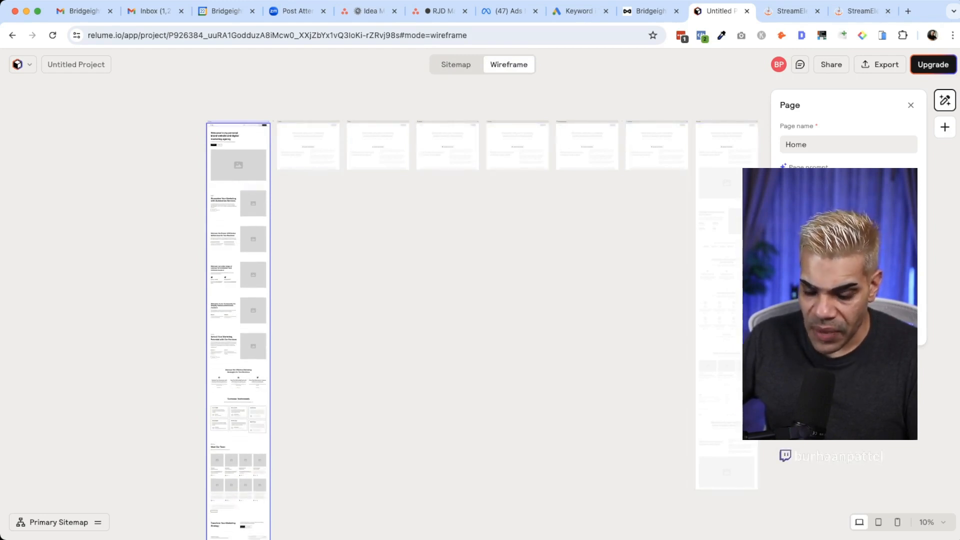
pyautogui.scroll(5, 200, 139)
pyautogui.scroll(10, 199, 138)
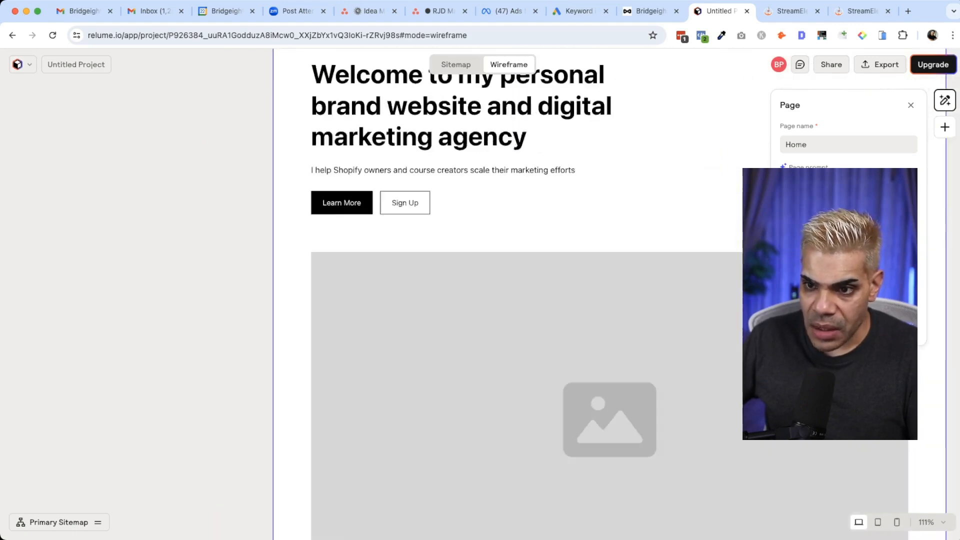
pyautogui.hscroll(10, 480, 294)
pyautogui.hscroll(-5, 480, 294)
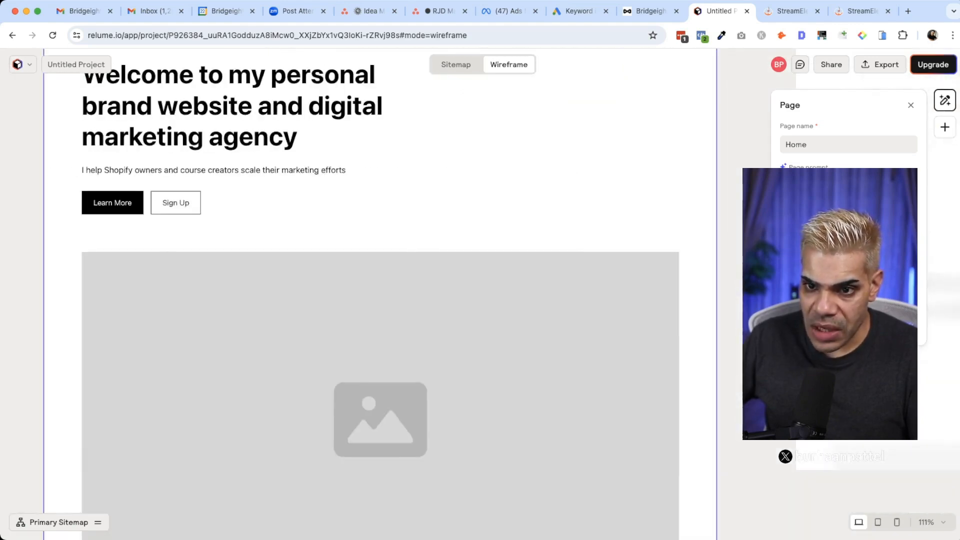
pyautogui.scroll(1, 480, 294)
pyautogui.scroll(3, 480, 294)
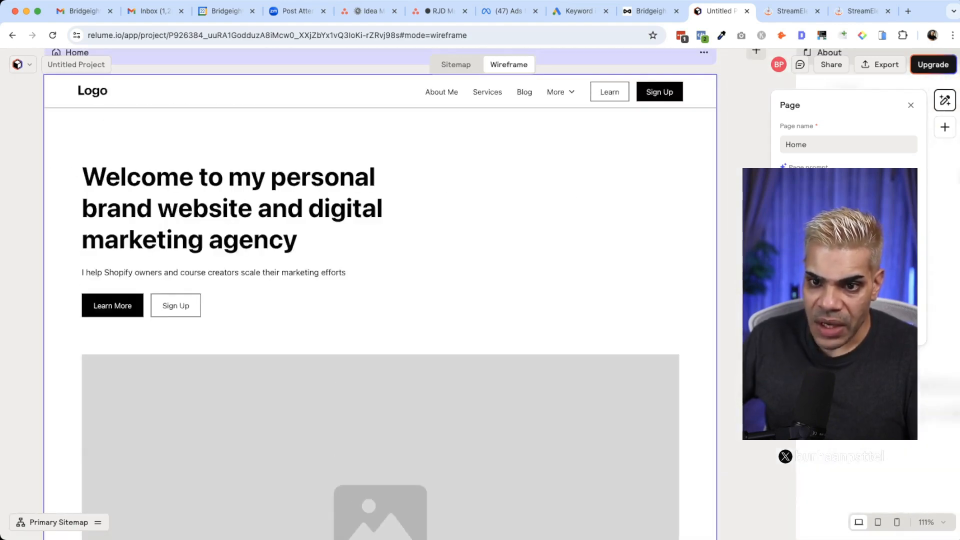
pyautogui.scroll(2, 480, 294)
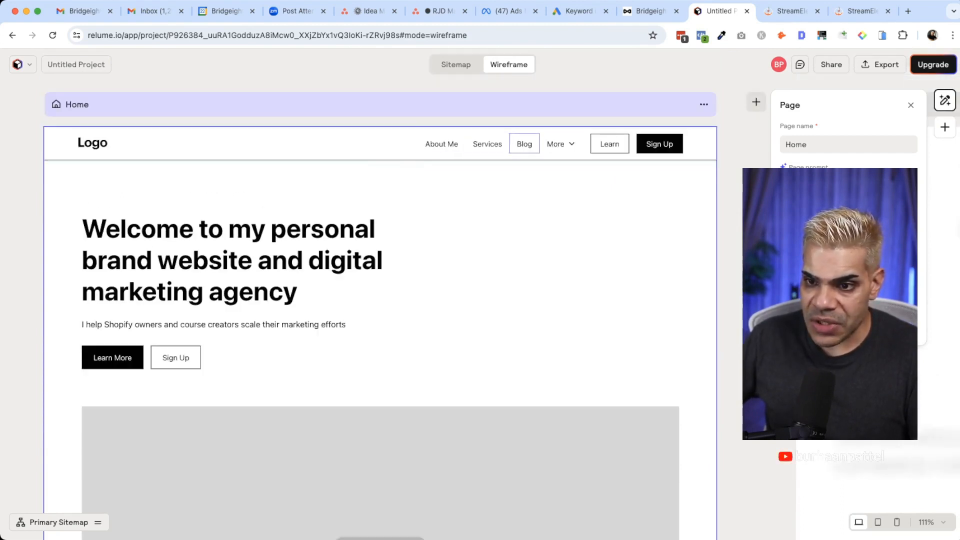
pyautogui.click(556, 144)
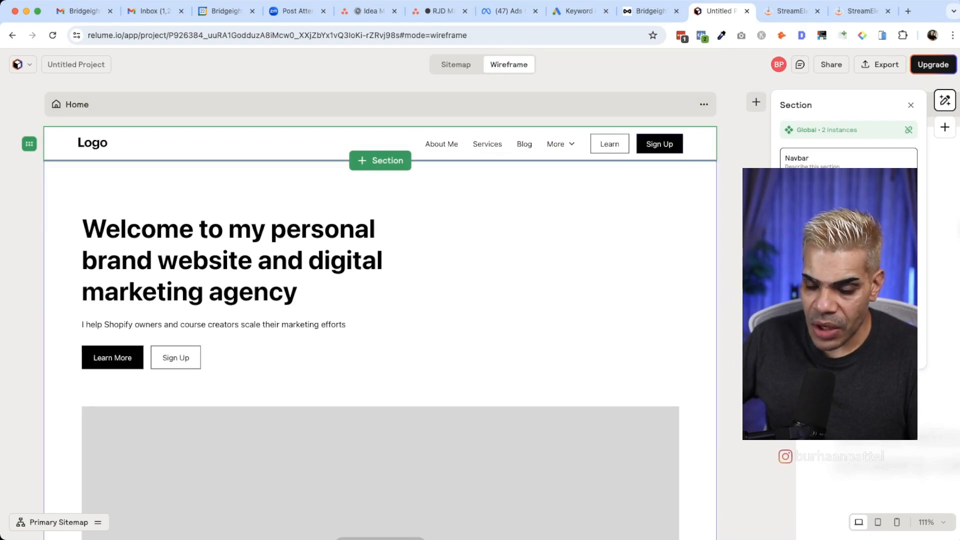
# - Review the Home page's hero header and inspect its Header 71 component page in the library, and return to the project
pyautogui.scroll(-5, 261, 145)
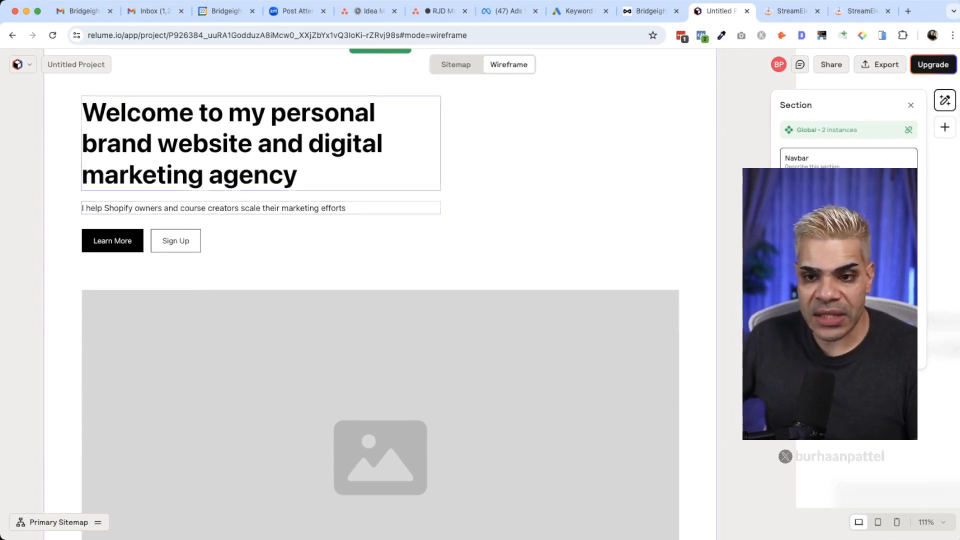
pyautogui.scroll(-1, 280, 260)
pyautogui.scroll(-5, 380, 300)
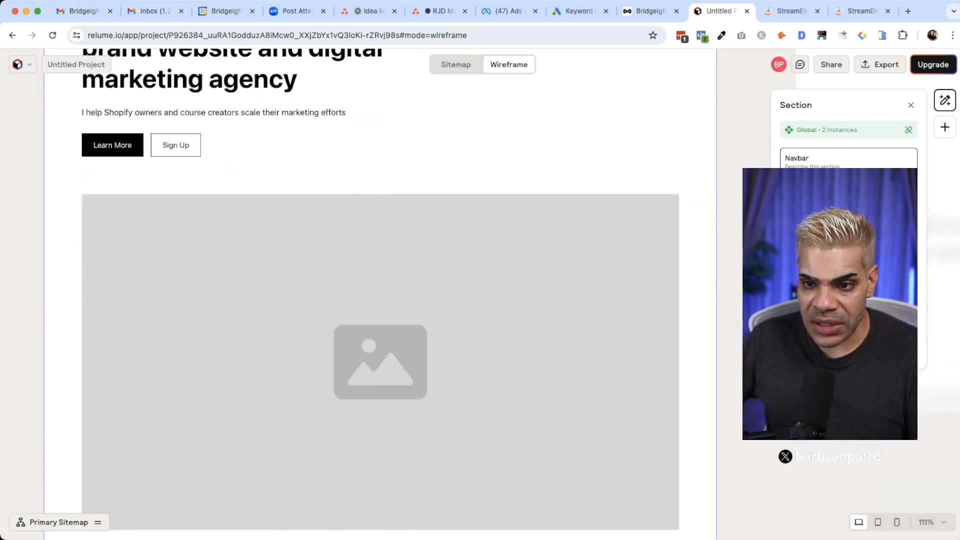
pyautogui.scroll(10, 380, 300)
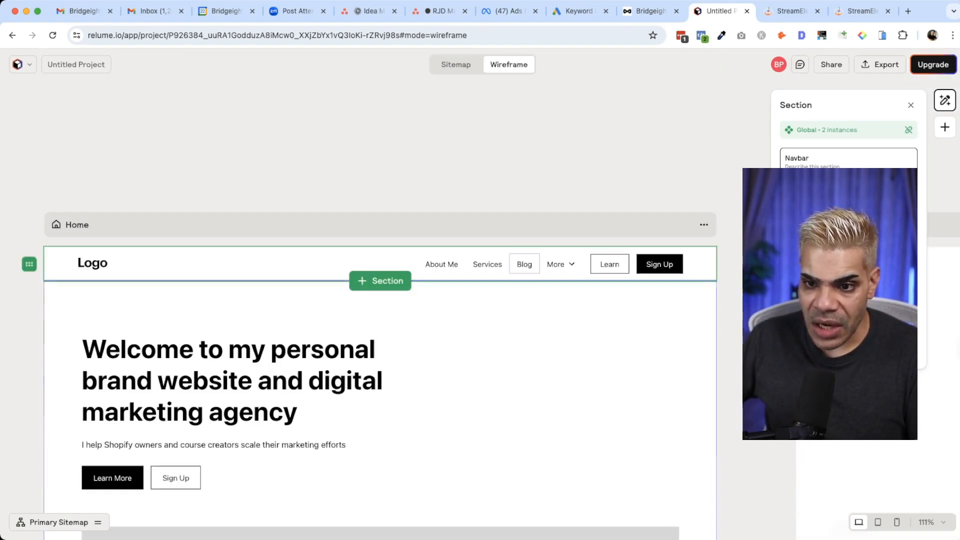
pyautogui.click(480, 370)
pyautogui.scroll(-3, 381, 301)
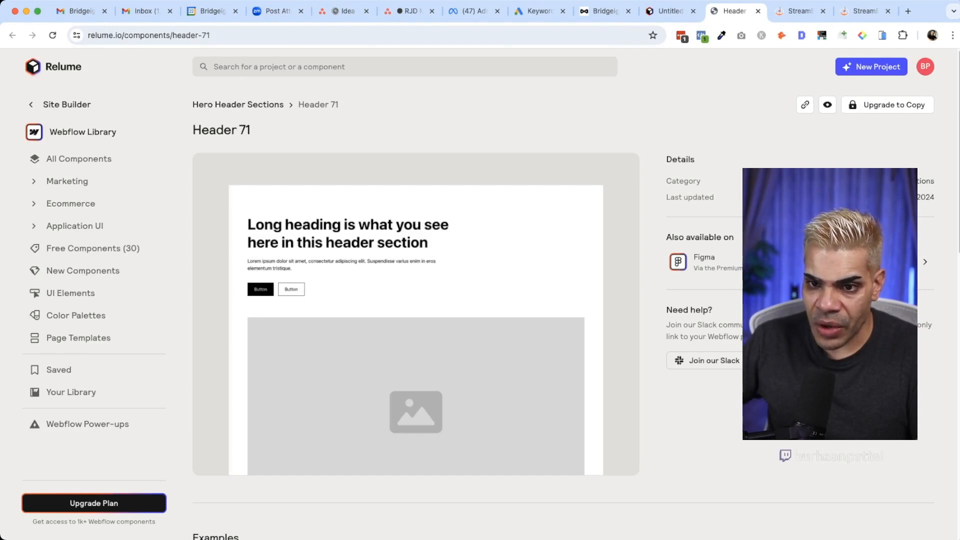
pyautogui.click(670, 11)
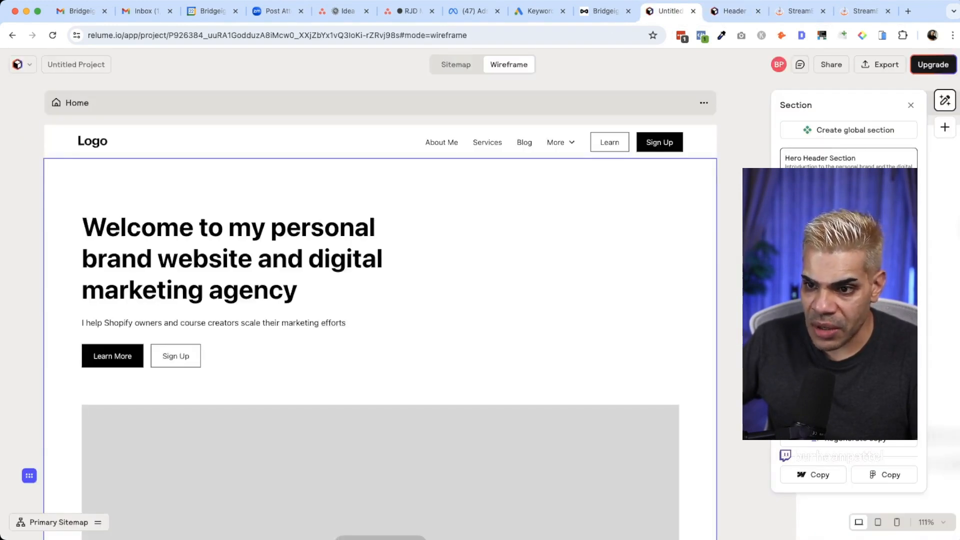
# - Replace the Home page's hero header component with the layout that has text on the left and a square image on the right
pyautogui.click(849, 310)
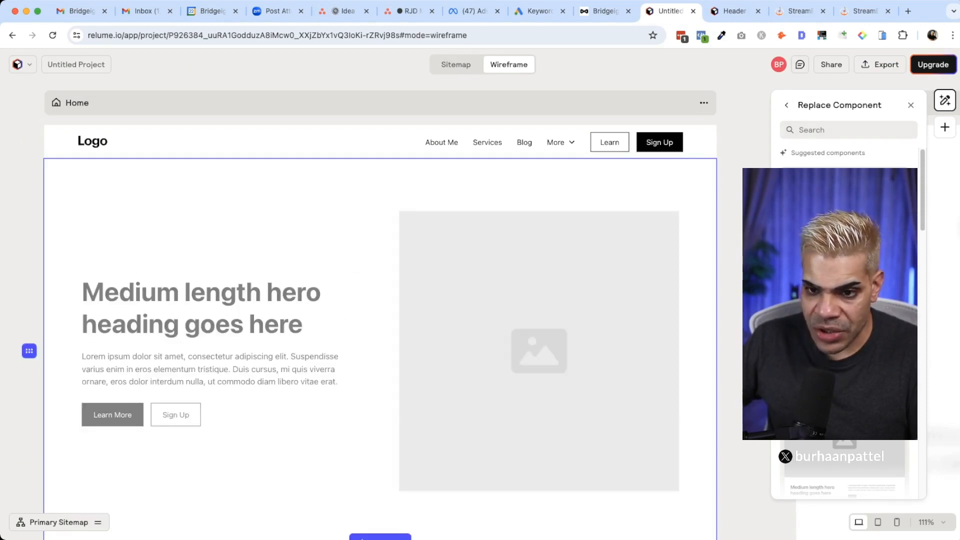
pyautogui.scroll(-1, 845, 320)
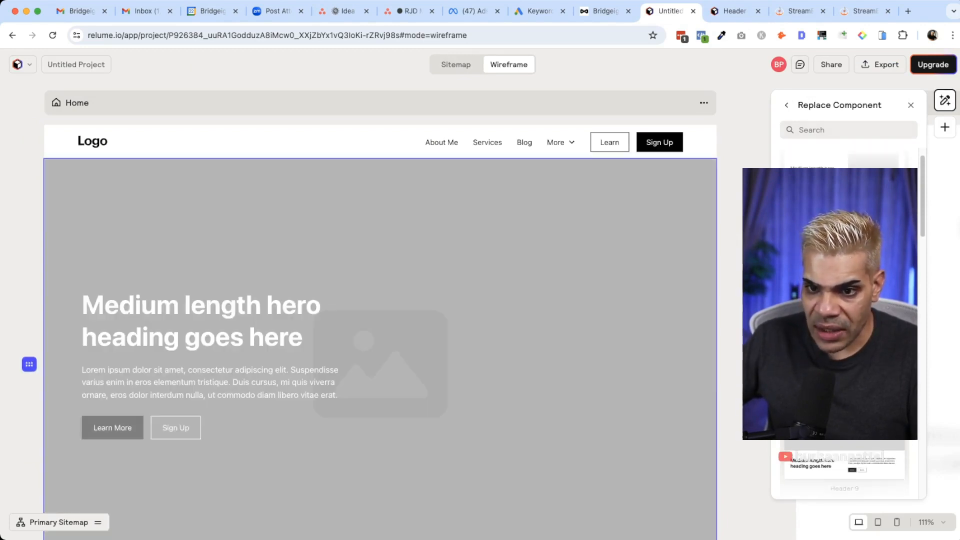
pyautogui.scroll(-1, 756, 320)
pyautogui.scroll(-3, 756, 320)
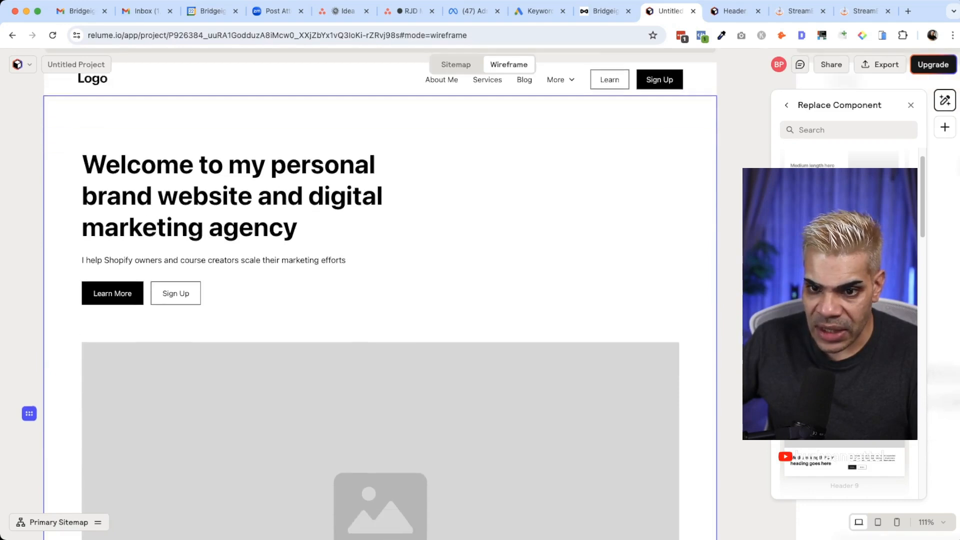
pyautogui.scroll(2, 757, 321)
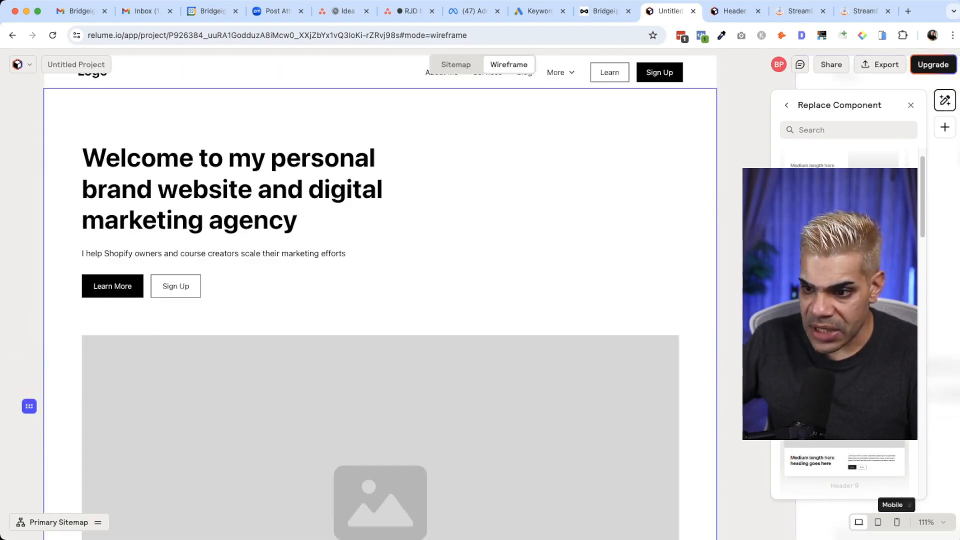
pyautogui.scroll(-1, 594, 360)
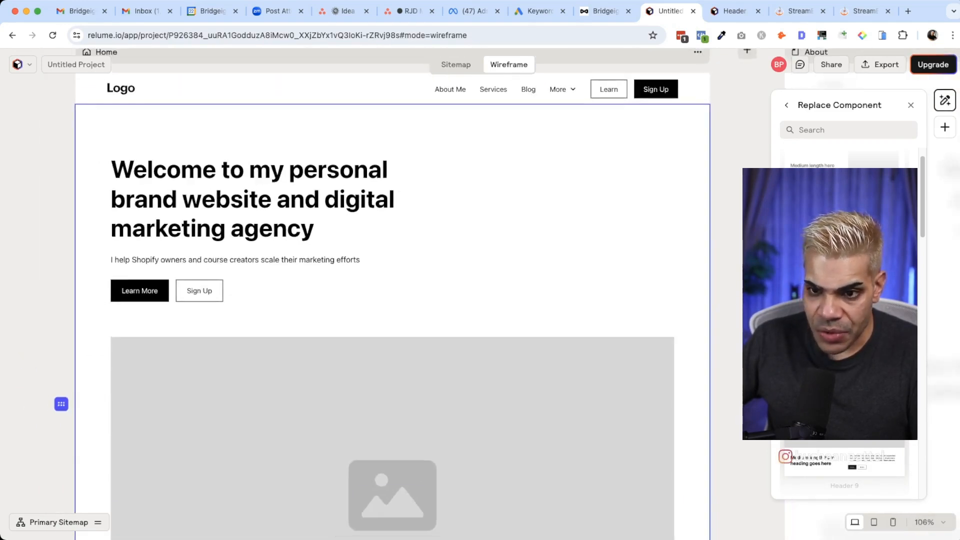
pyautogui.scroll(-1, 756, 320)
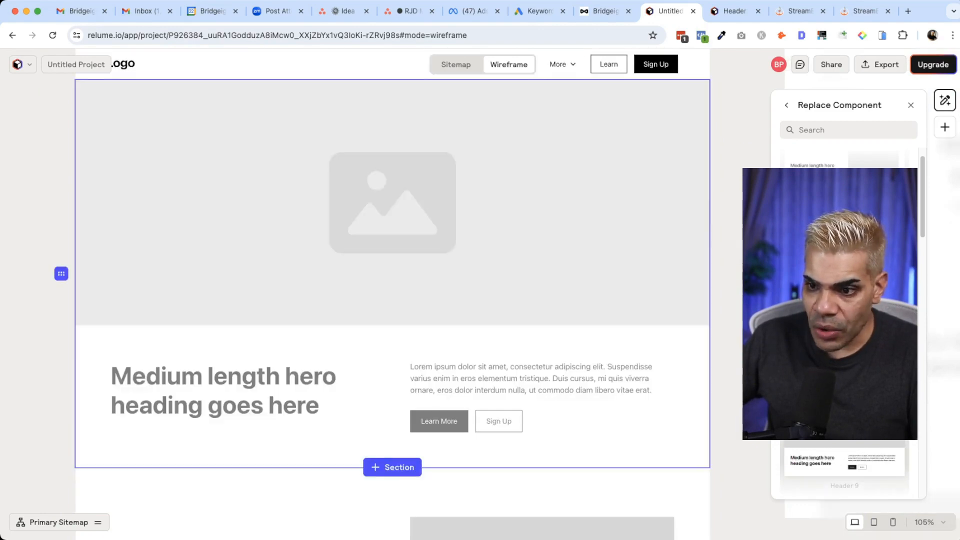
pyautogui.scroll(-1, 844, 350)
pyautogui.scroll(-2, 845, 350)
pyautogui.scroll(-2, 845, 350)
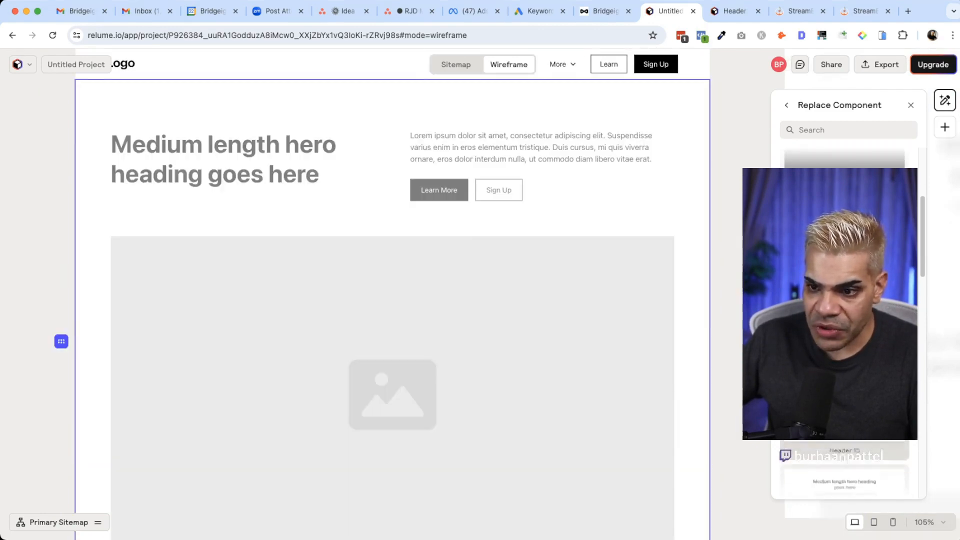
pyautogui.scroll(-2, 845, 350)
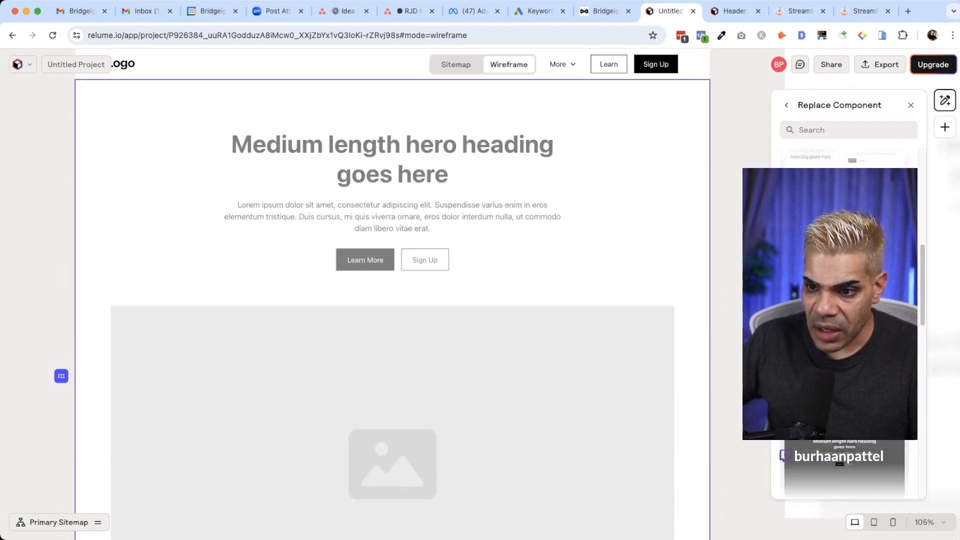
pyautogui.scroll(-2, 845, 351)
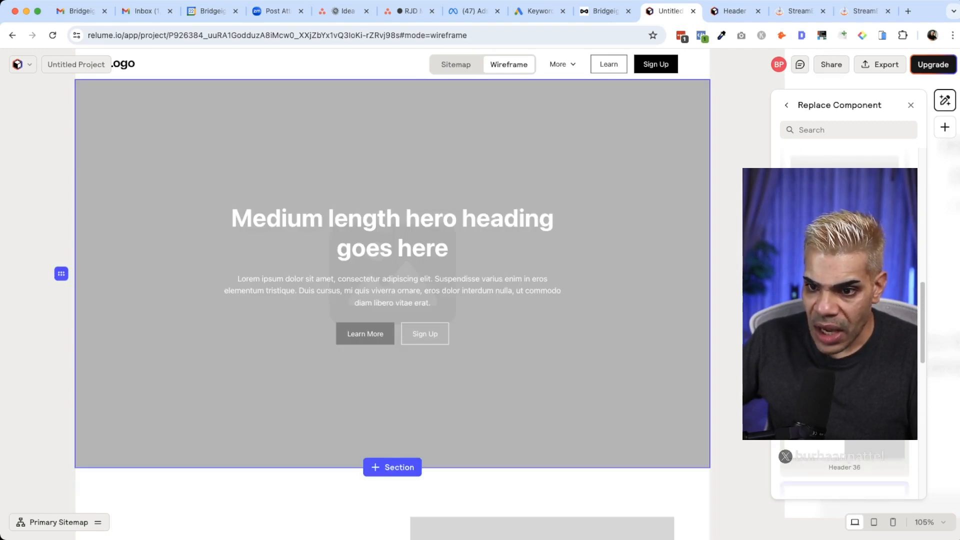
pyautogui.scroll(10, 848, 320)
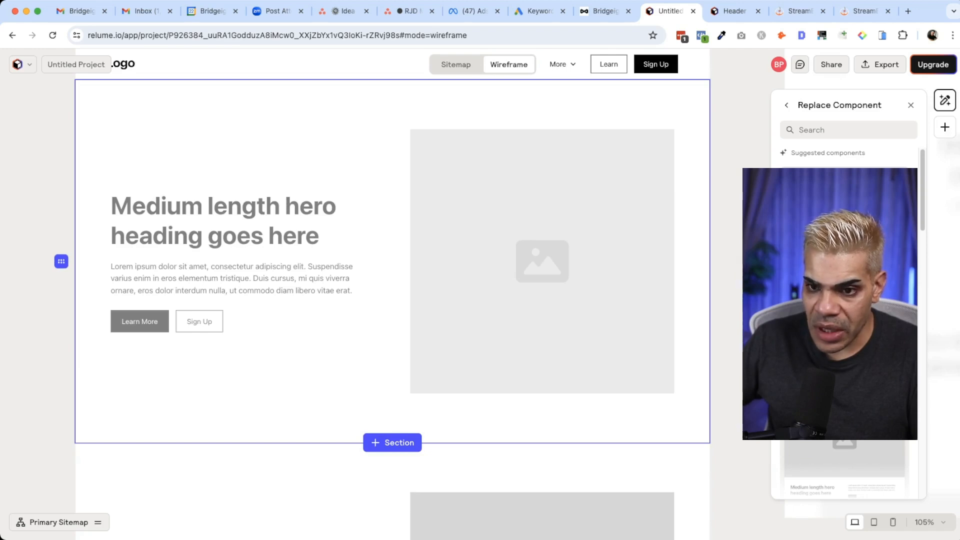
pyautogui.click(844, 300)
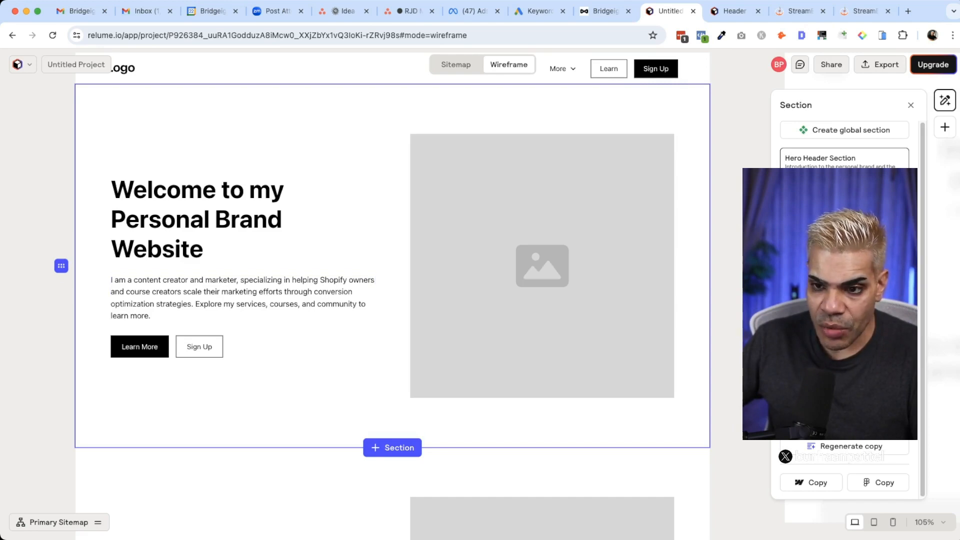
# - Switch the marketing automation feature section to the layout variant with its image on the left and text on the right
pyautogui.scroll(-6, 393, 290)
pyautogui.scroll(-1, 393, 285)
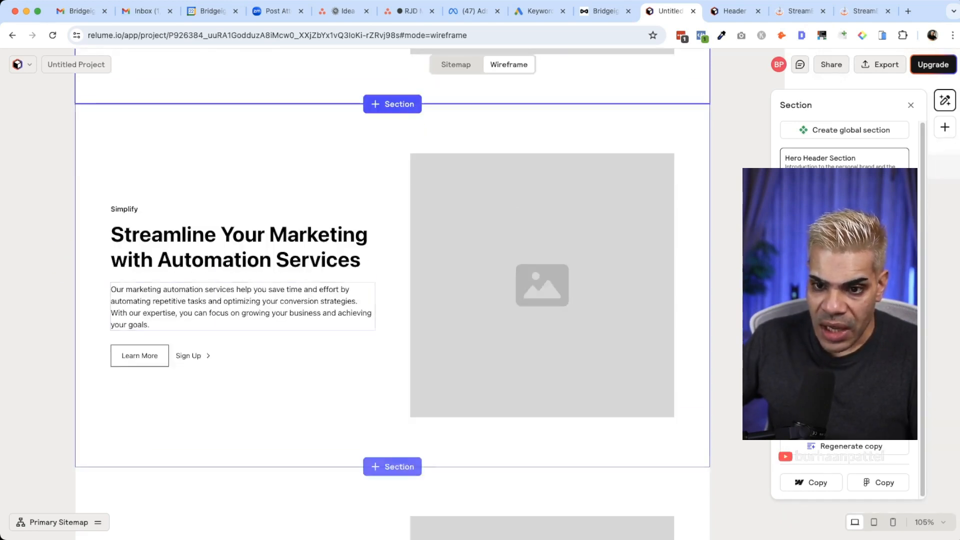
pyautogui.click(392, 285)
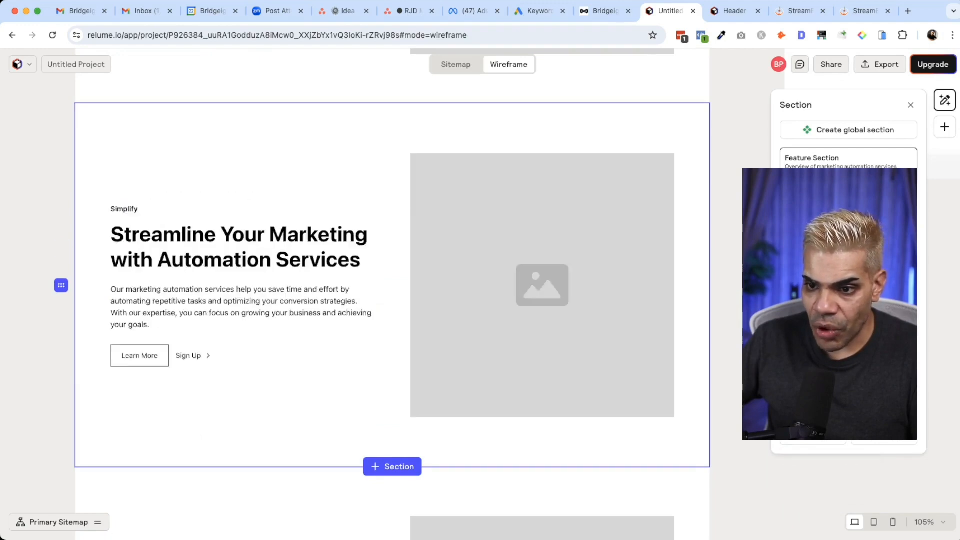
pyautogui.scroll(-2, 393, 285)
pyautogui.press('Right')
pyautogui.press('Left')
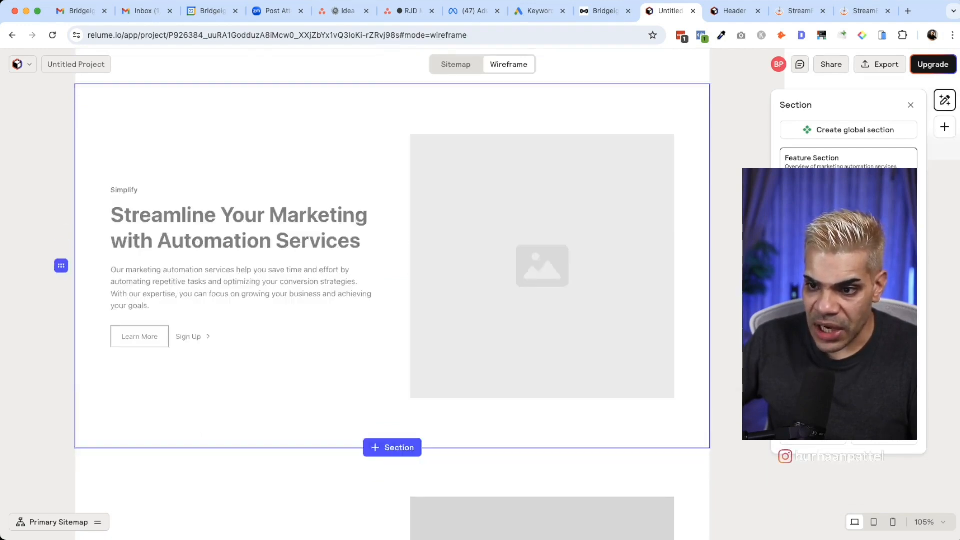
pyautogui.press('Right')
pyautogui.press('Left')
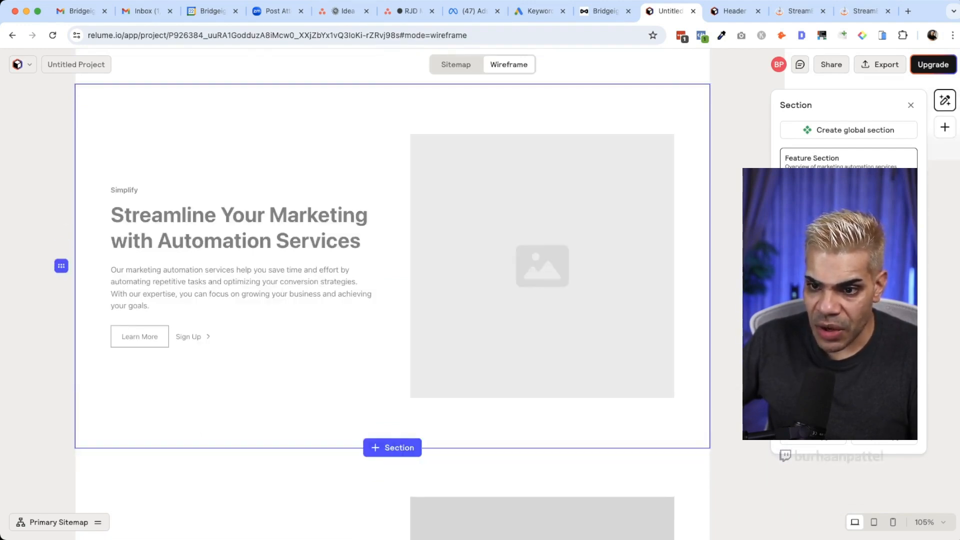
pyautogui.press('Right')
pyautogui.press('Escape')
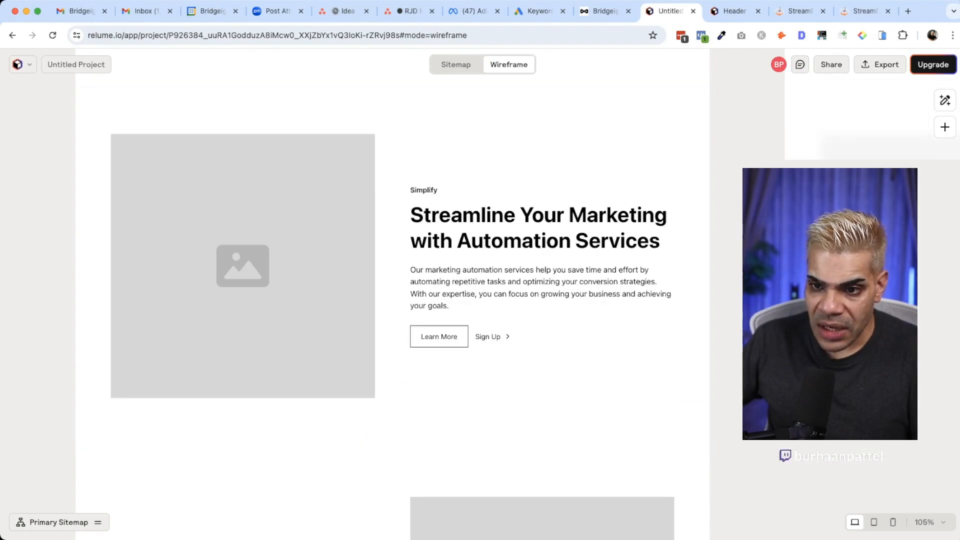
# - Check the Home page's layout from the new hero header down to the ad services feature section
pyautogui.scroll(8, 542, 285)
pyautogui.scroll(-10, 542, 285)
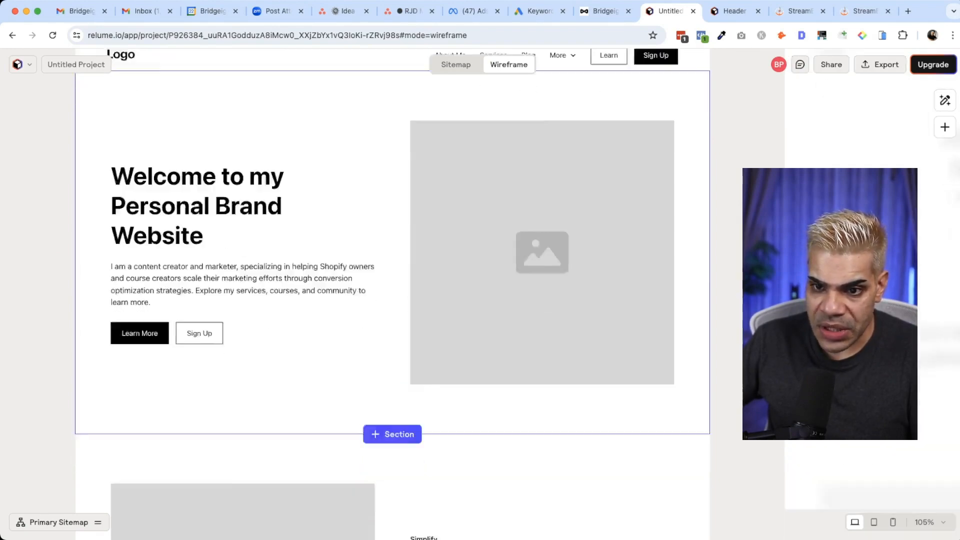
pyautogui.scroll(-3, 542, 285)
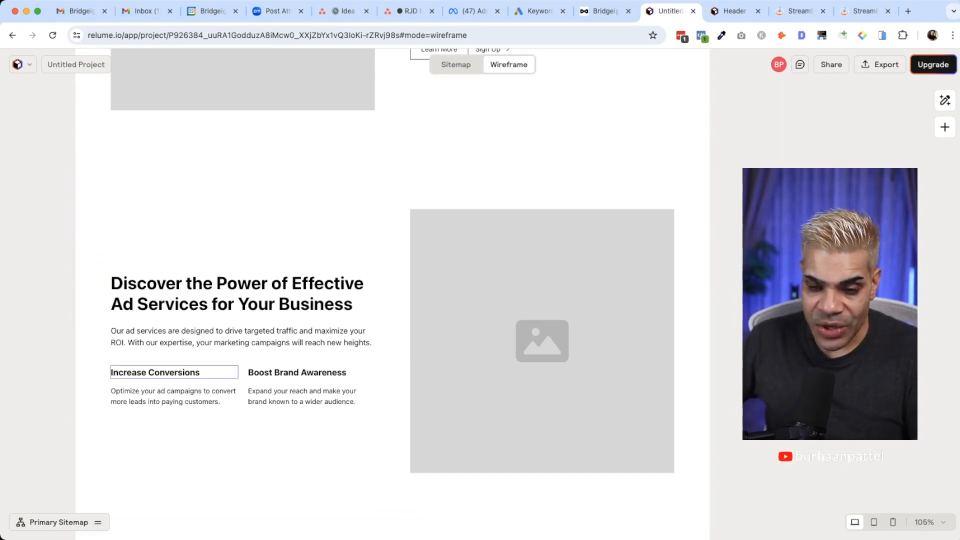
pyautogui.scroll(-1, 237, 293)
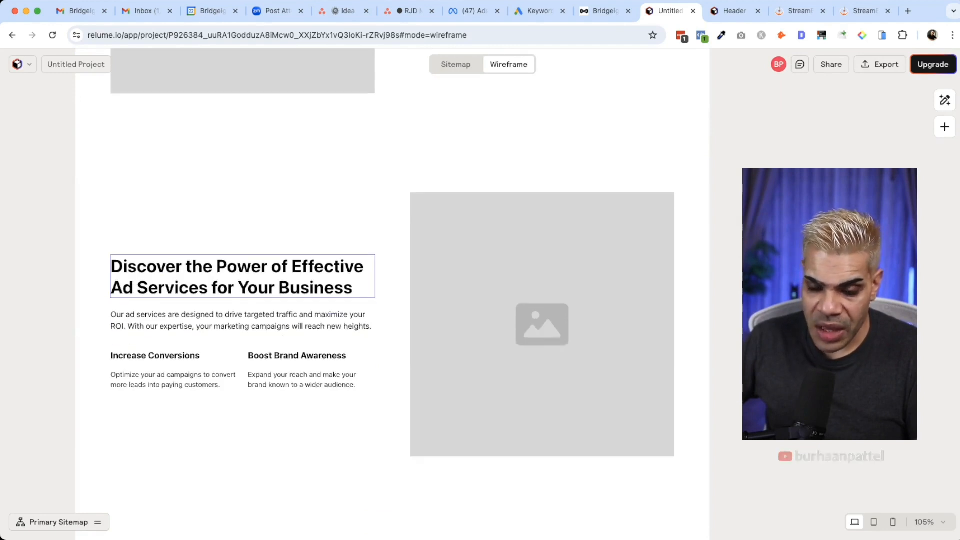
pyautogui.scroll(2, 328, 295)
pyautogui.scroll(1, 340, 301)
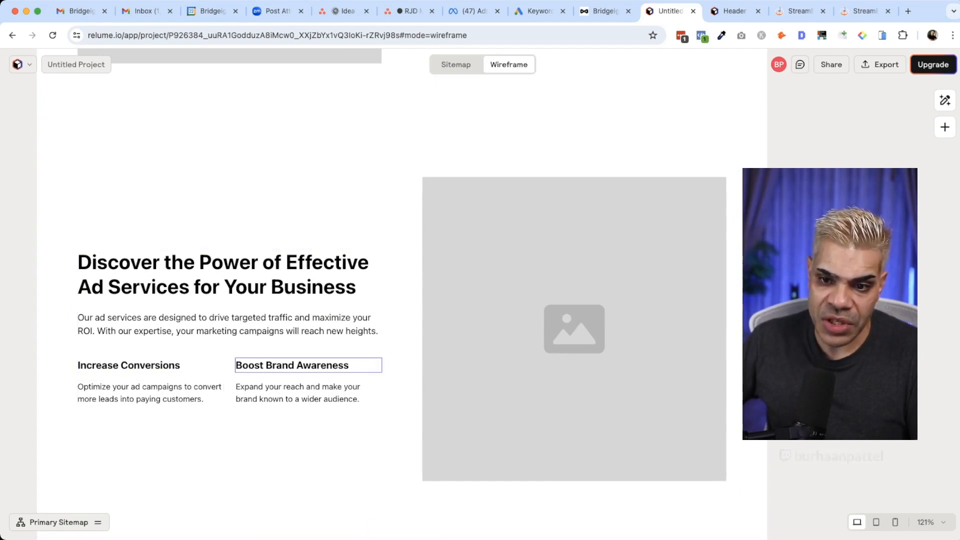
# - Ask AI to rewrite the "Boost Brand Awareness" subheading in the ad services section, and dismiss the suggestion
pyautogui.click(306, 366)
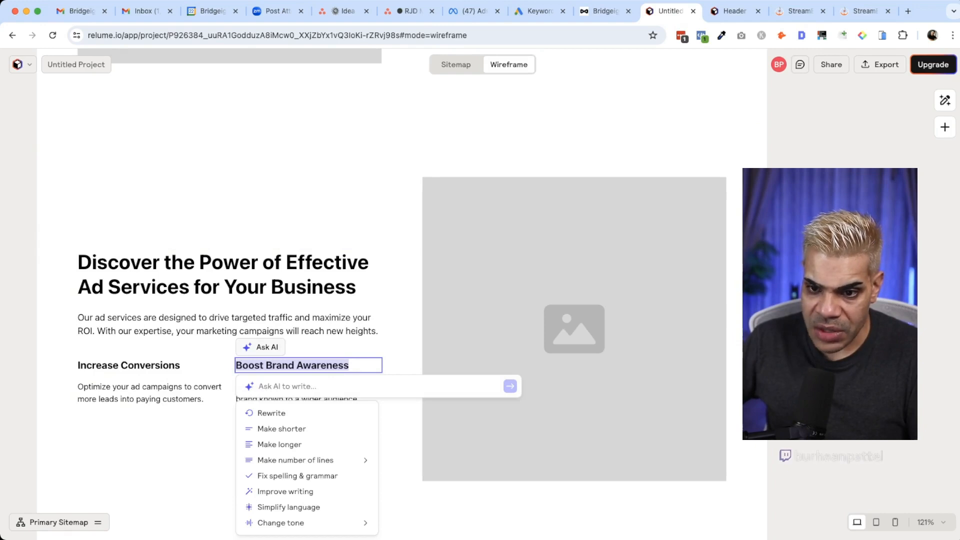
pyautogui.click(280, 413)
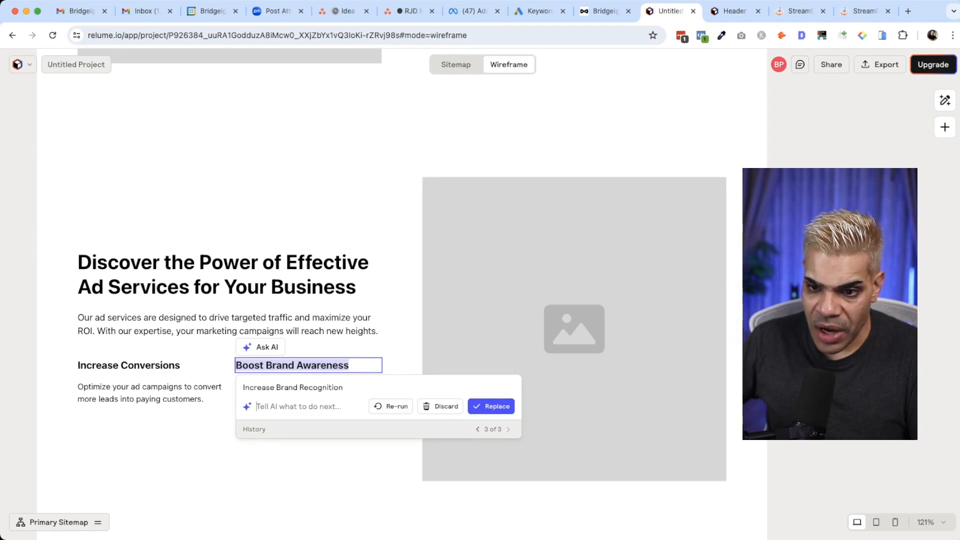
pyautogui.click(330, 470)
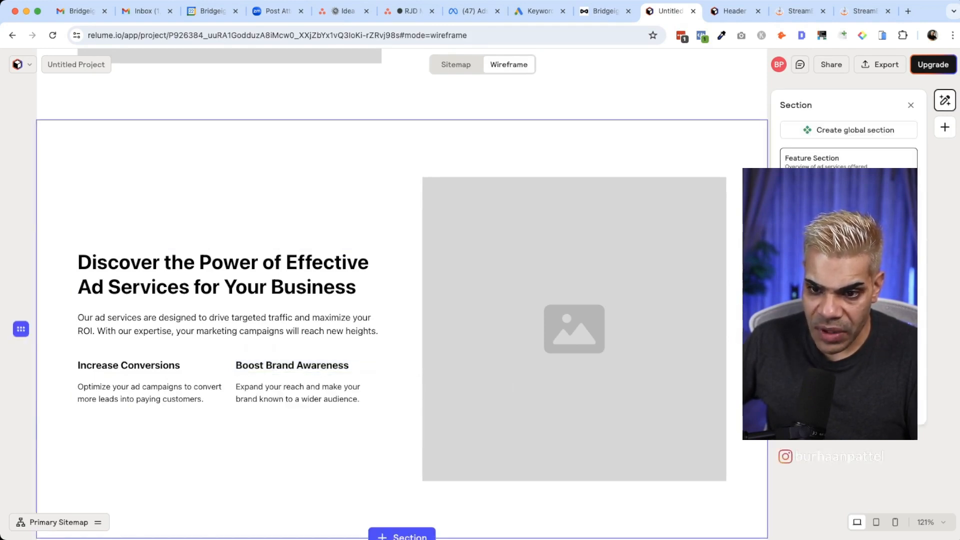
# - Review the remaining Home page sections, from the ad services feature down to the customer testimonials
pyautogui.scroll(-2, 308, 338)
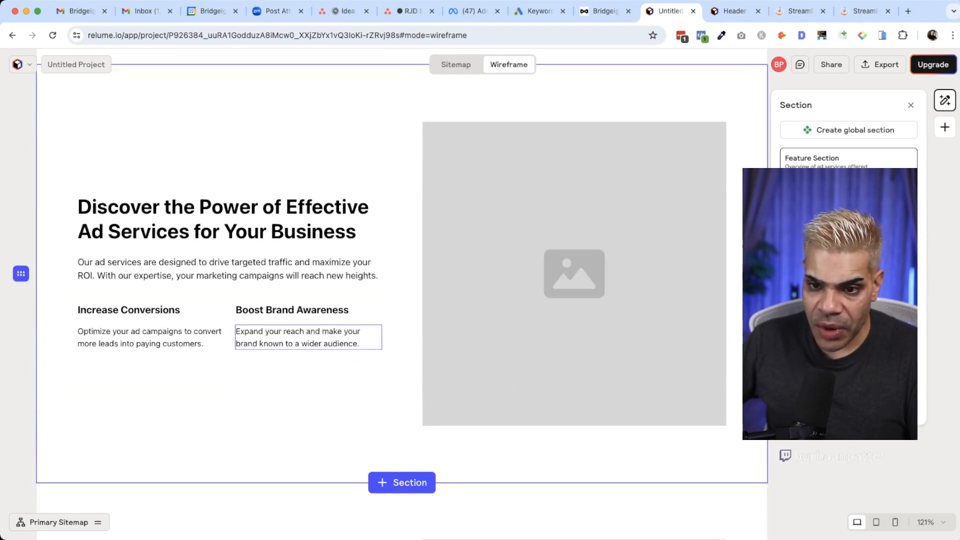
pyautogui.scroll(-1, 309, 338)
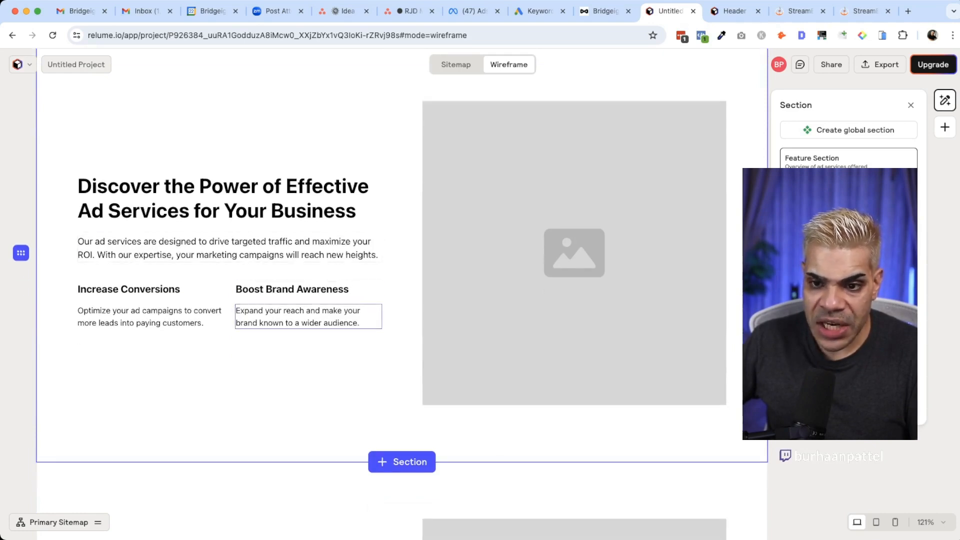
pyautogui.scroll(-5, 128, 289)
pyautogui.scroll(-5, 128, 295)
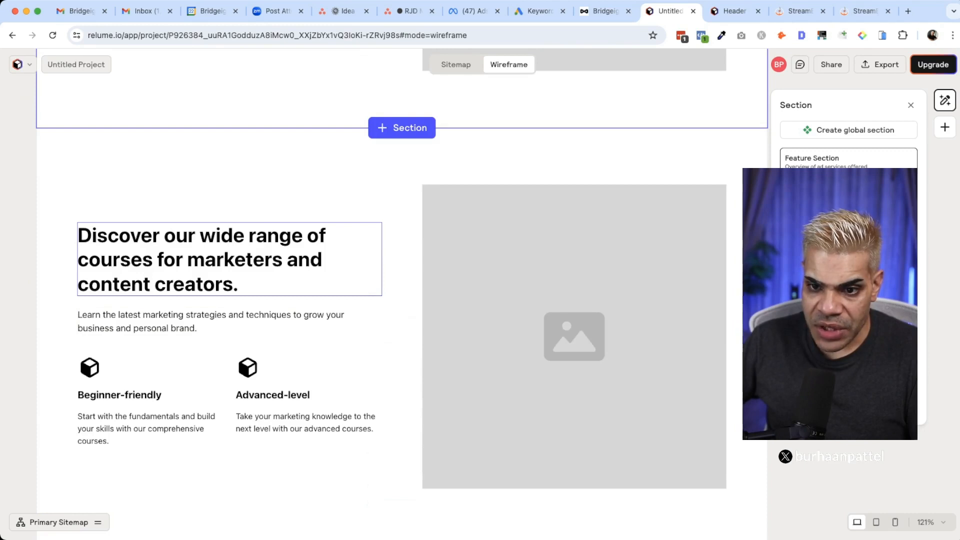
pyautogui.scroll(-2, 150, 350)
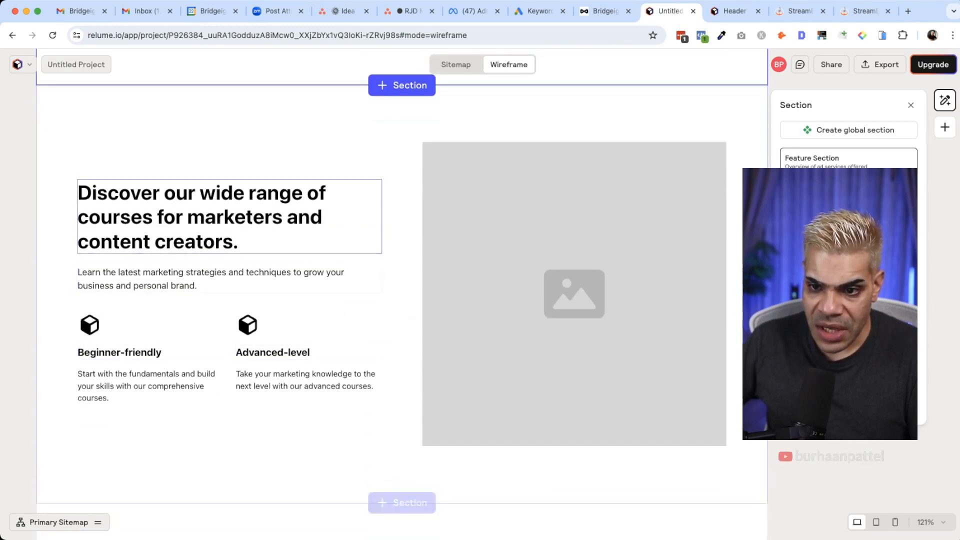
pyautogui.scroll(-10, 503, 292)
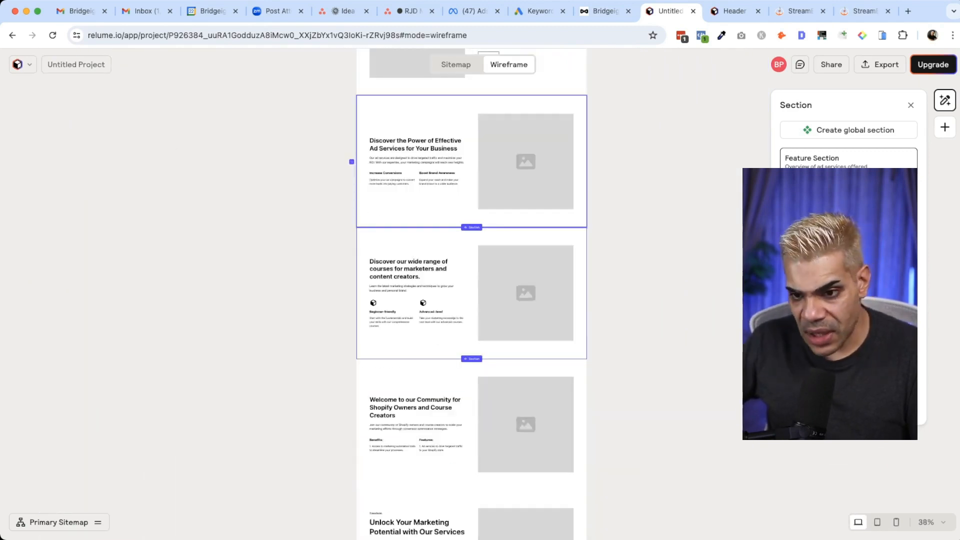
pyautogui.scroll(-15, 472, 295)
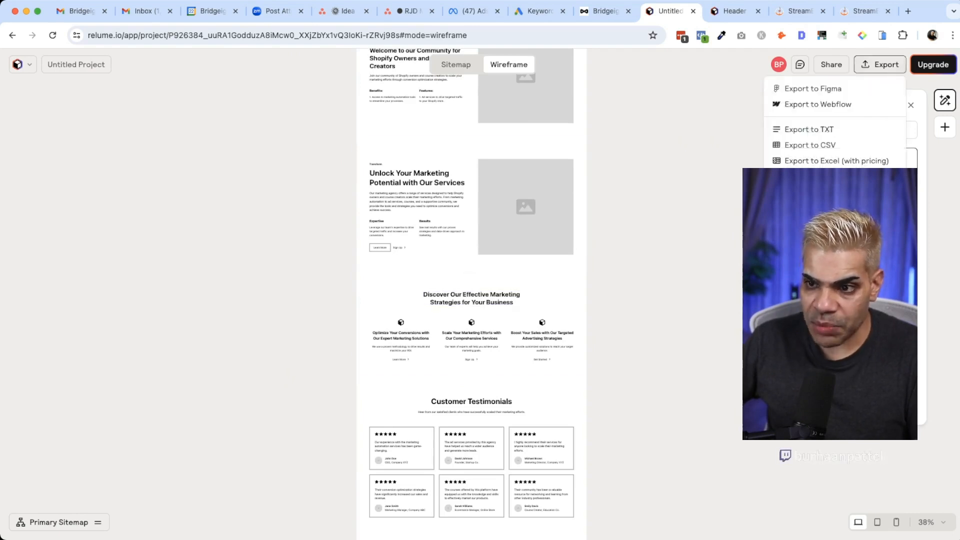
# - Examine the project's export options, look back over the Home page up to its navbar, and close the section settings
pyautogui.click(880, 64)
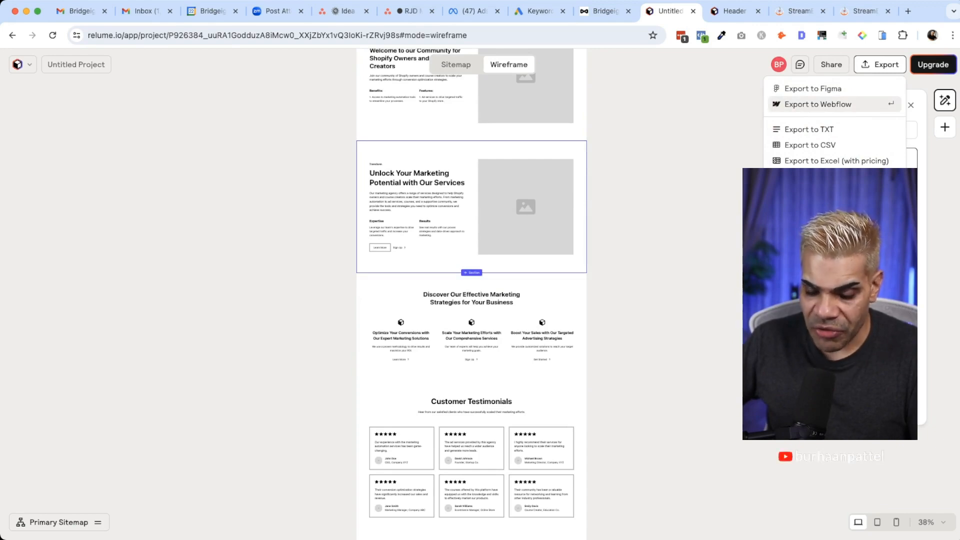
pyautogui.scroll(5, 478, 193)
pyautogui.scroll(15, 463, 295)
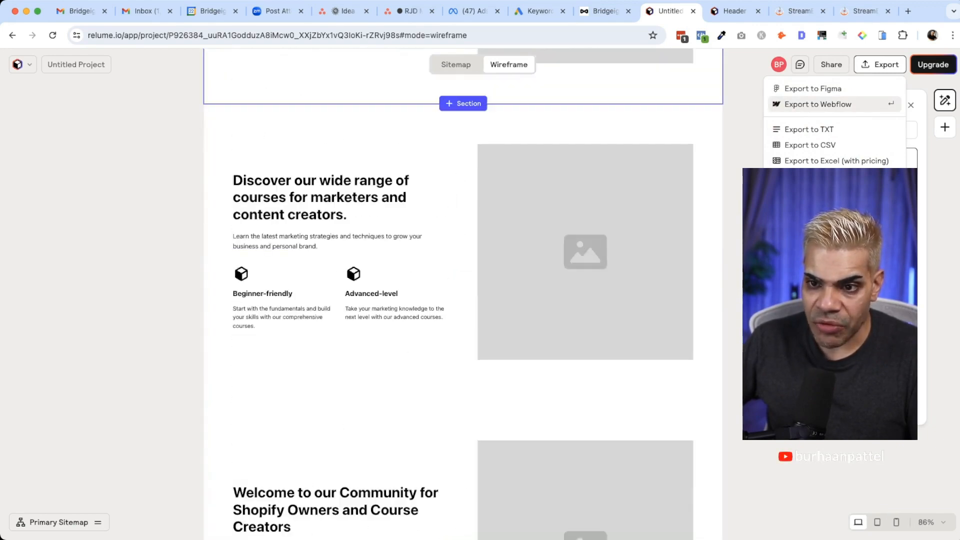
pyautogui.scroll(5, 463, 295)
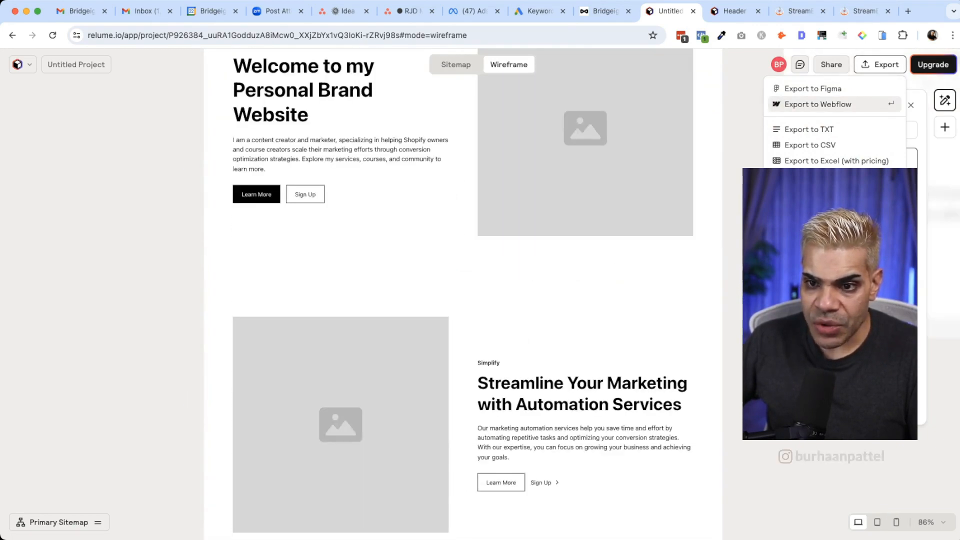
pyautogui.scroll(5, 463, 295)
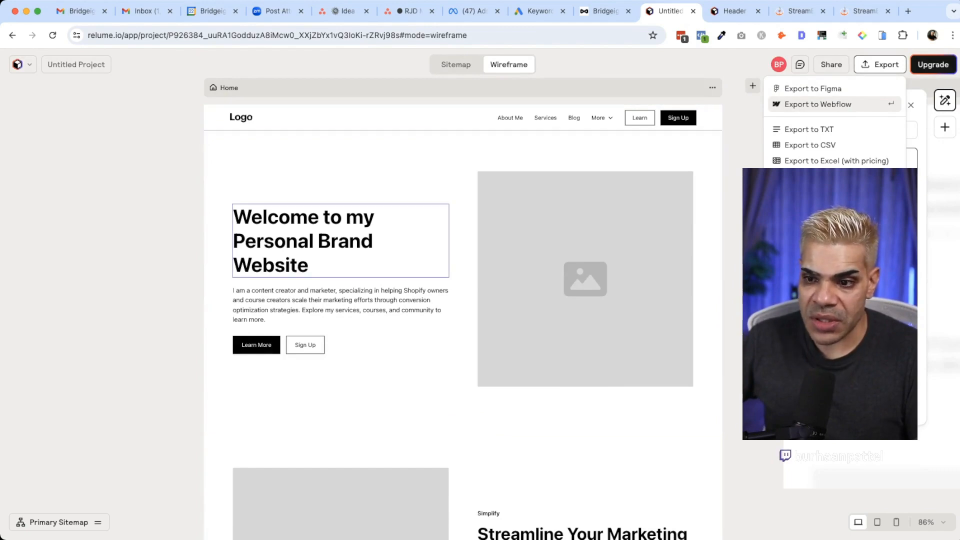
pyautogui.click(911, 105)
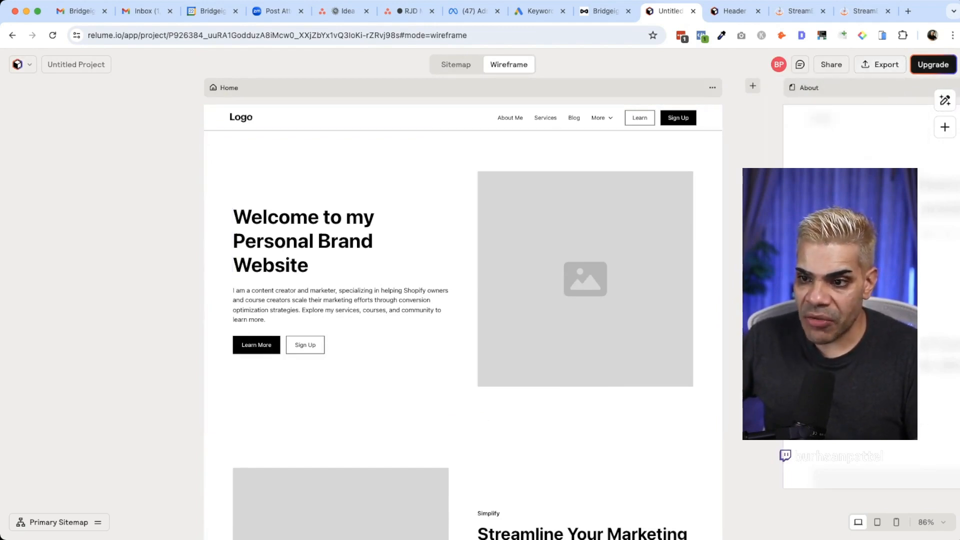